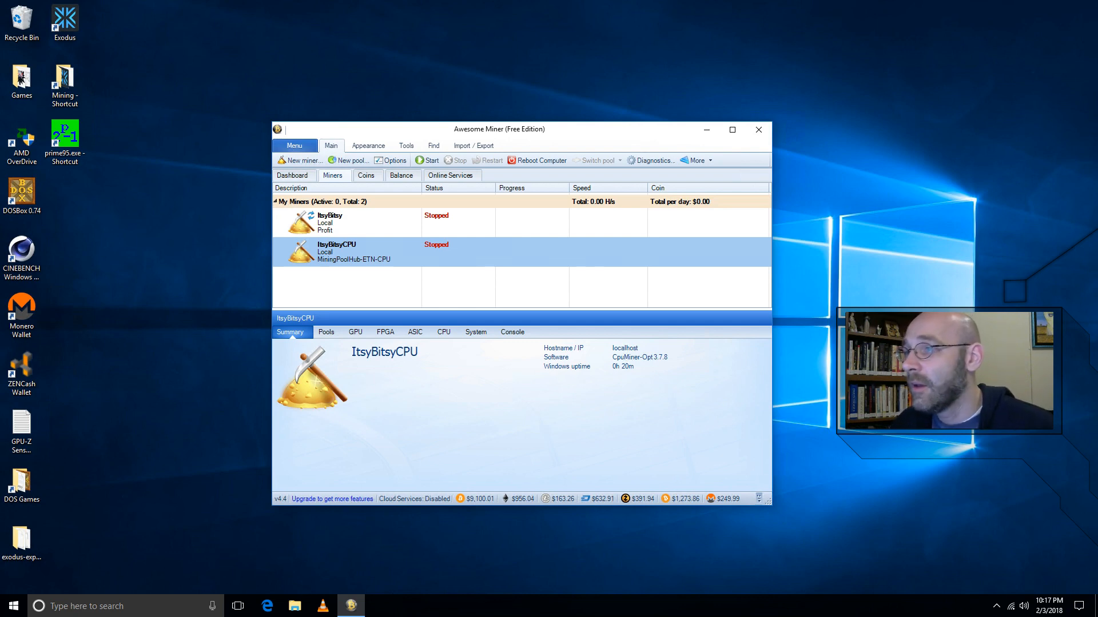
Try to start the ItsyBitsyCPU miner and dismiss the resulting message.
{"action": "left_click", "coordinate": [428, 162]}
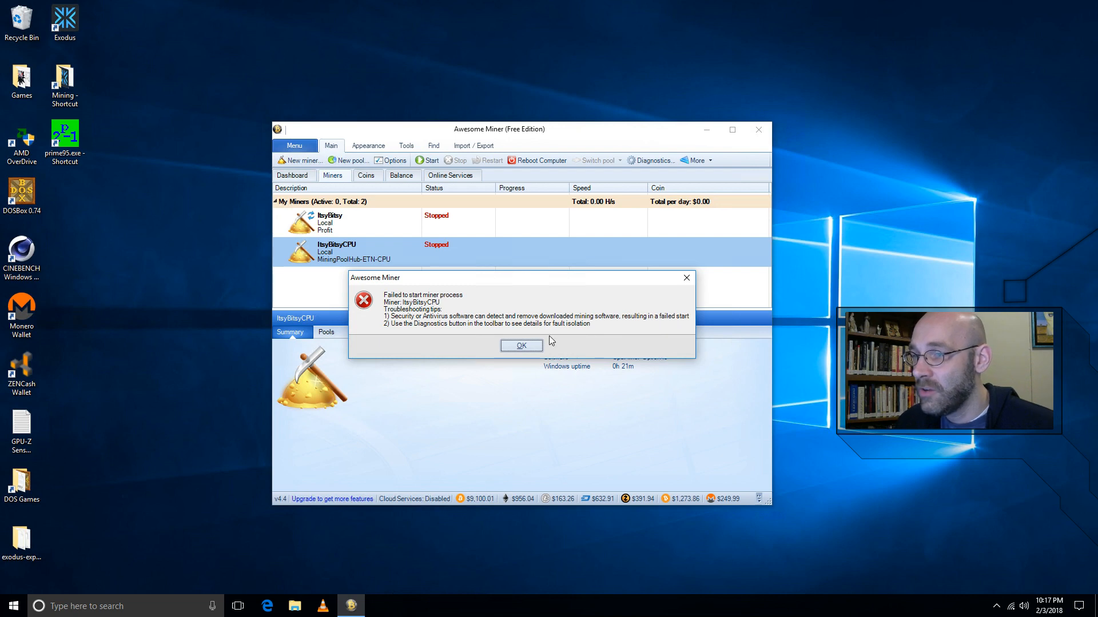
{"action": "left_click", "coordinate": [520, 348]}
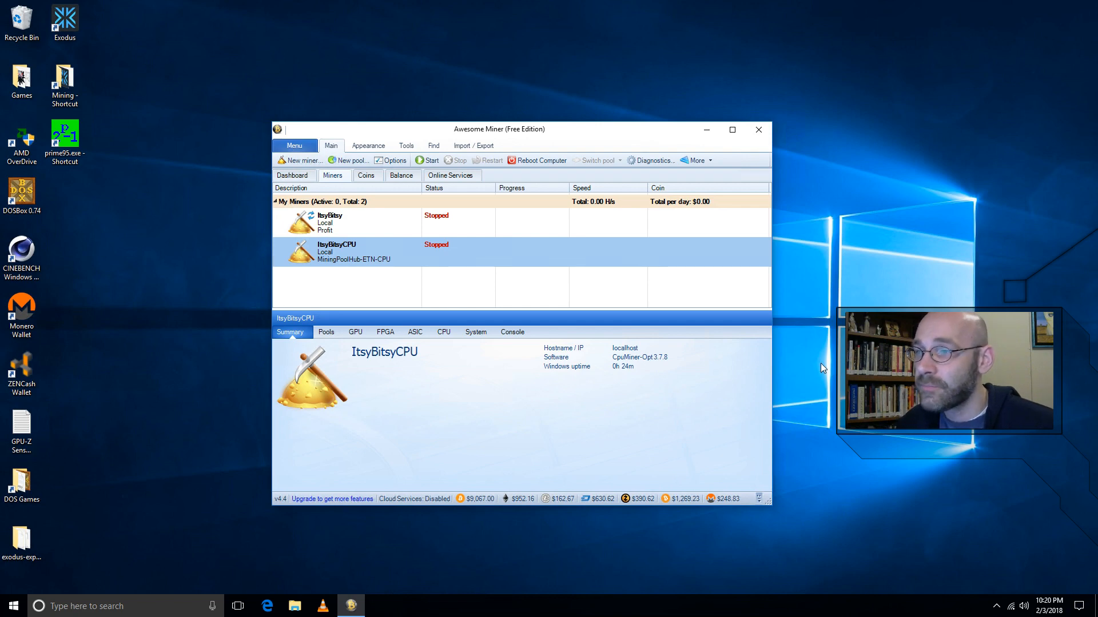
Switch to Windows Defender Security Center and open the antivirus exclusions within the virus and threat protection settings.
{"action": "left_click", "coordinate": [996, 607]}
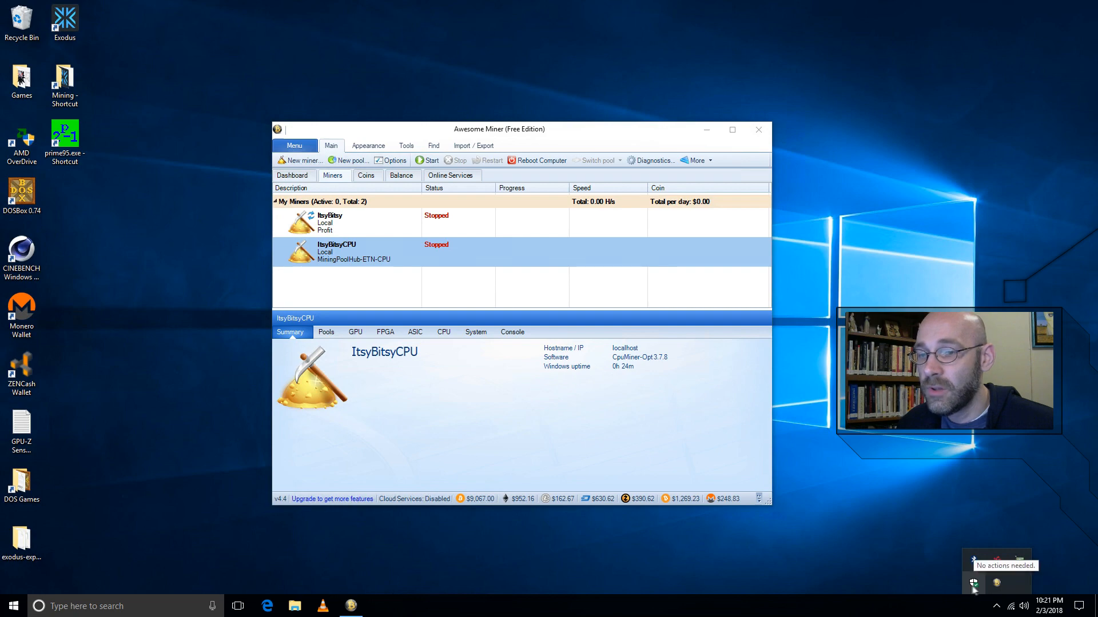
{"action": "left_click", "coordinate": [973, 584]}
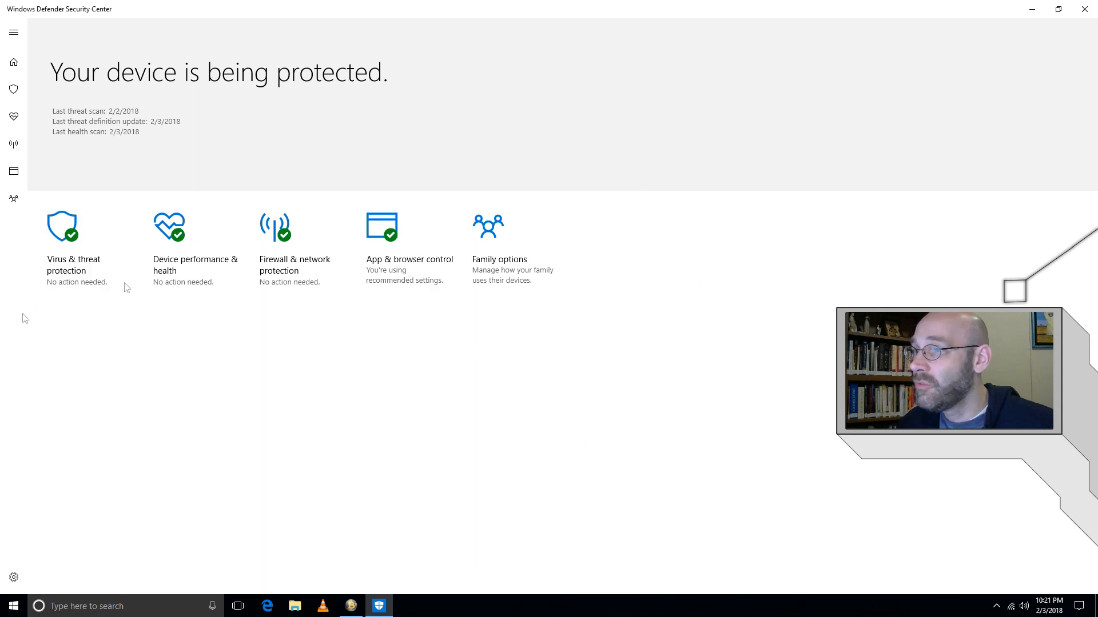
{"action": "left_click", "coordinate": [78, 275]}
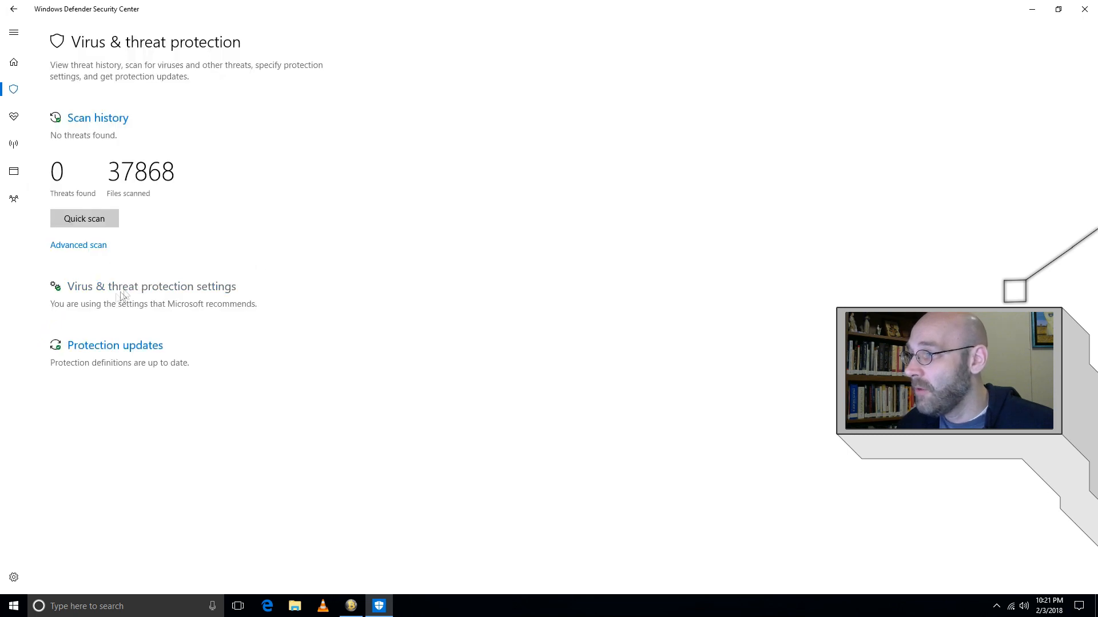
{"action": "left_click", "coordinate": [217, 287]}
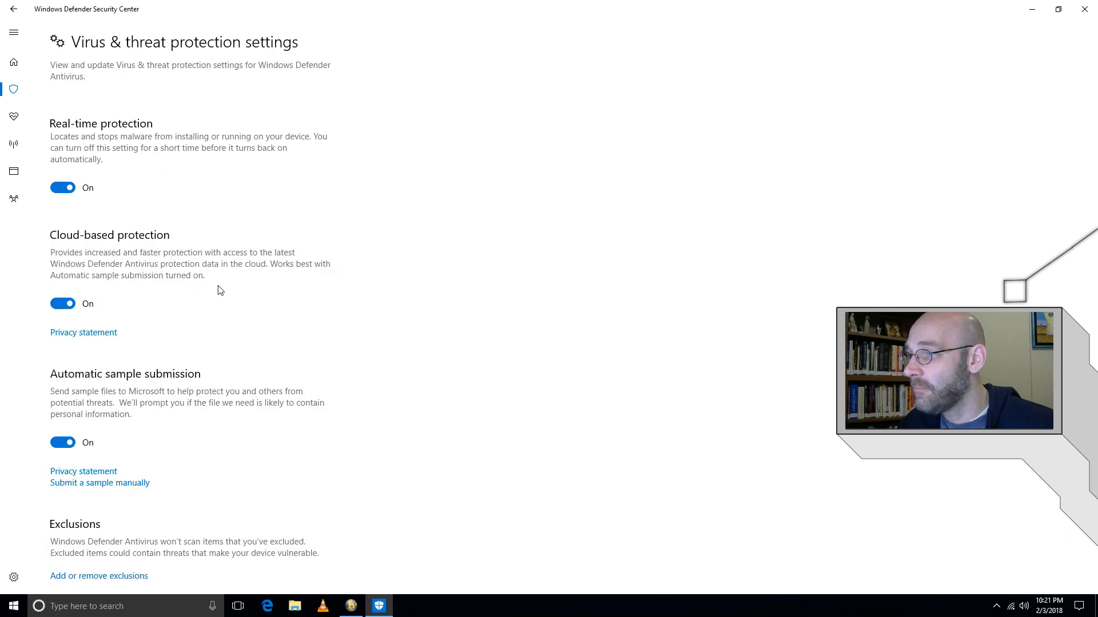
{"action": "scroll", "coordinate": [346, 271], "scroll_direction": "down", "scroll_amount": 3}
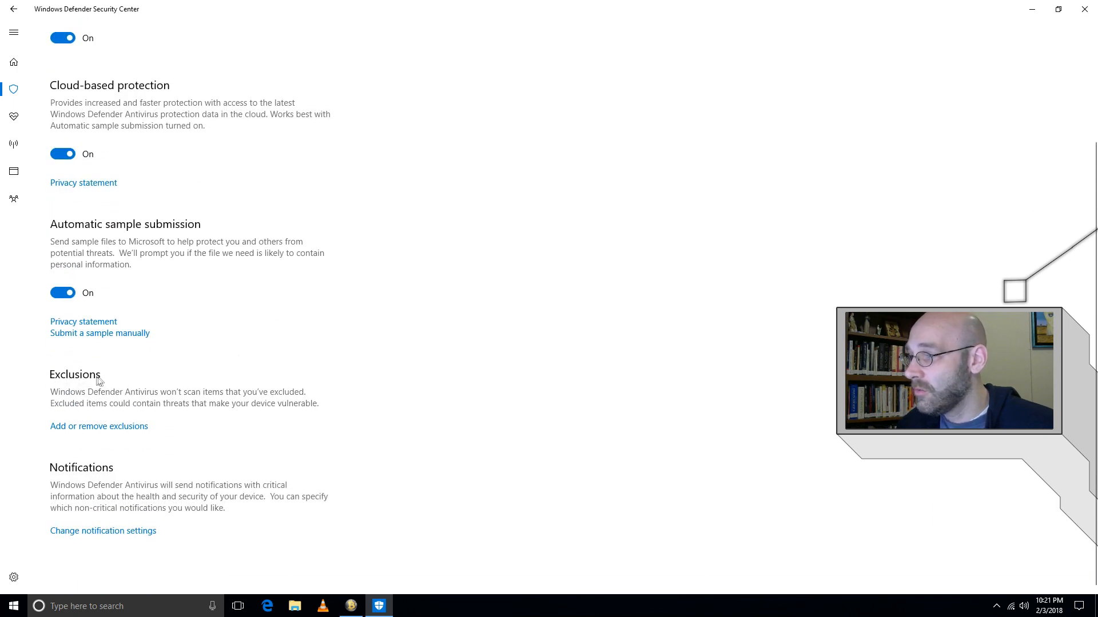
{"action": "left_click", "coordinate": [98, 433]}
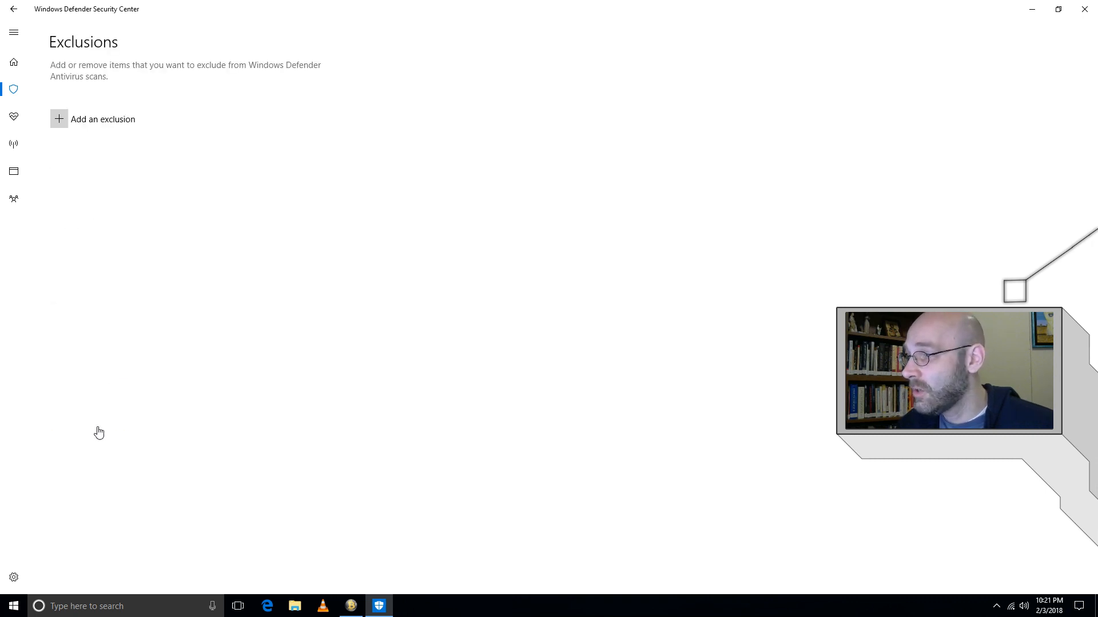
Add a folder exclusion for %localappdata%\AwesomeMiner and approve the requested device change.
{"action": "left_click", "coordinate": [61, 122]}
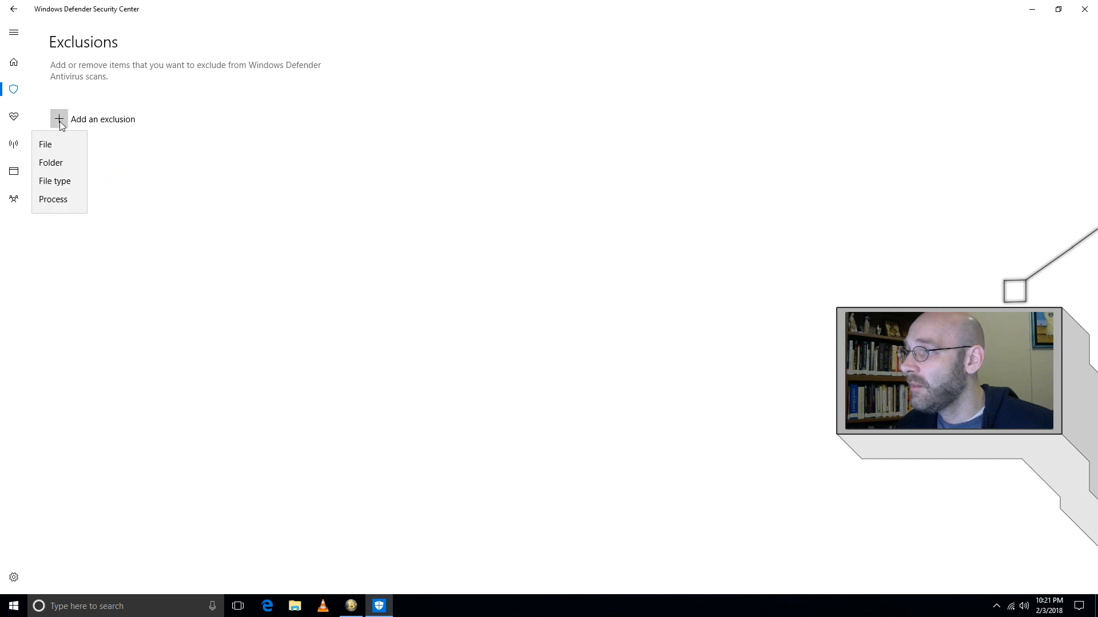
{"action": "left_click", "coordinate": [62, 165]}
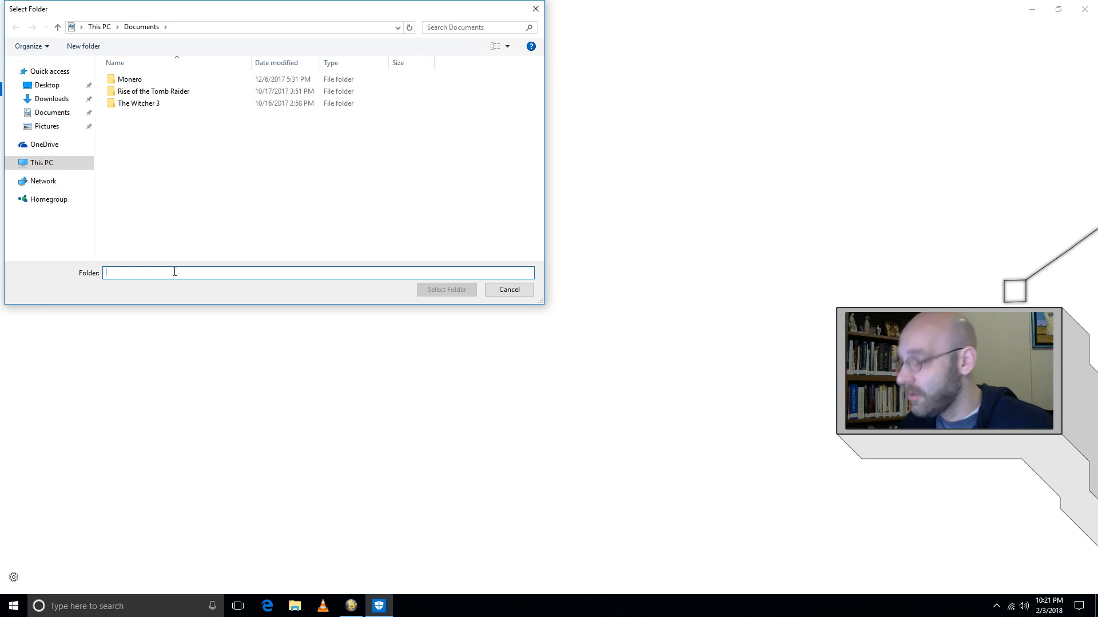
{"action": "type", "text": "%local"}
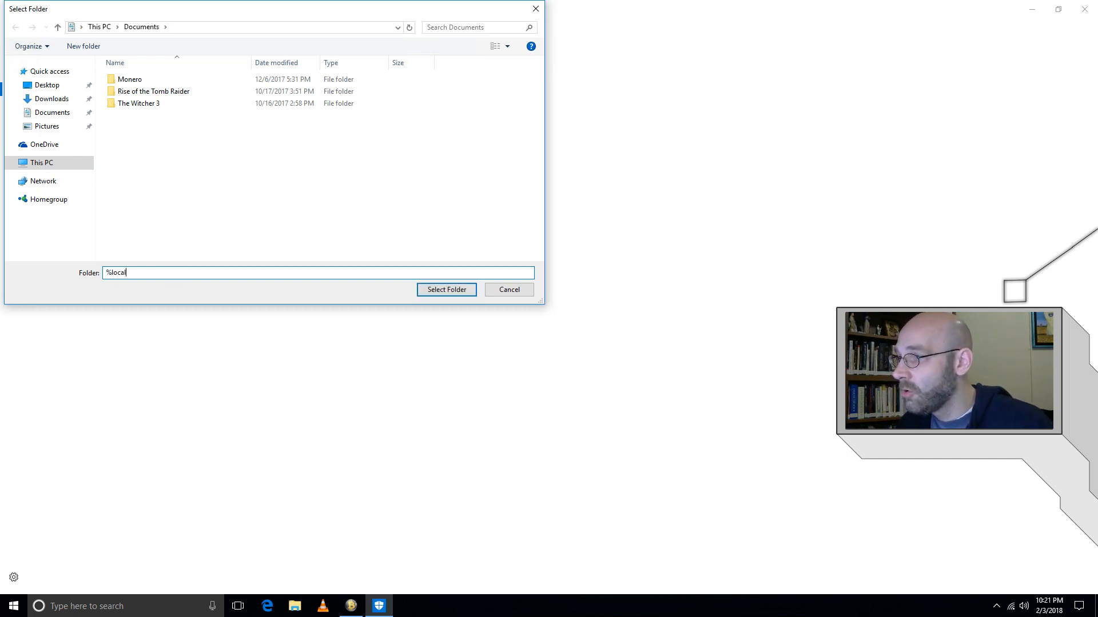
{"action": "type", "text": "appda"}
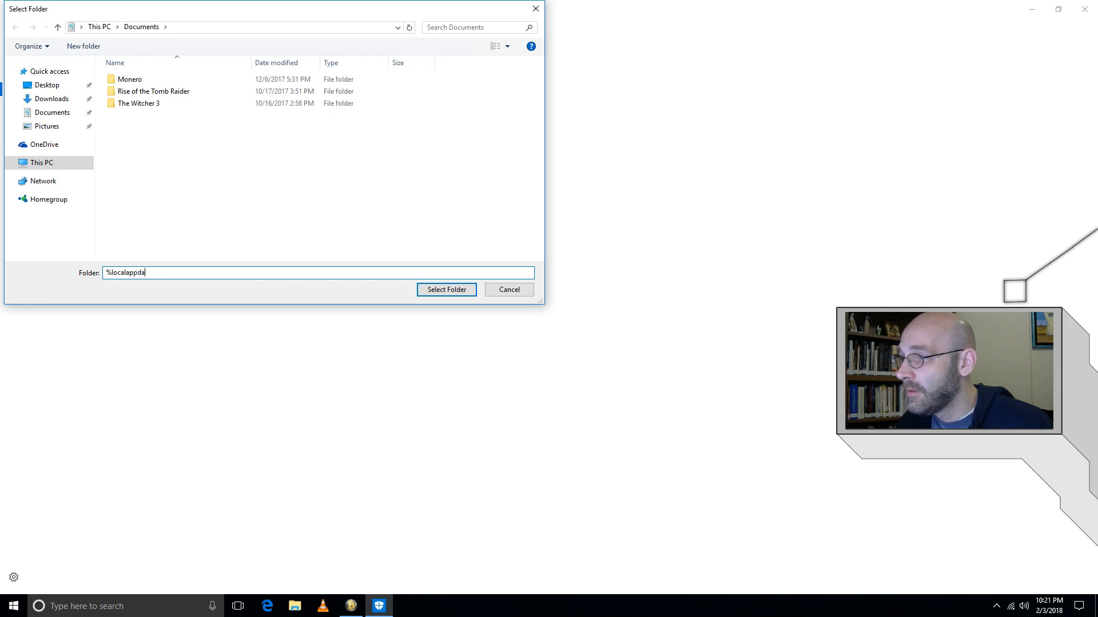
{"action": "type", "text": "ta%"}
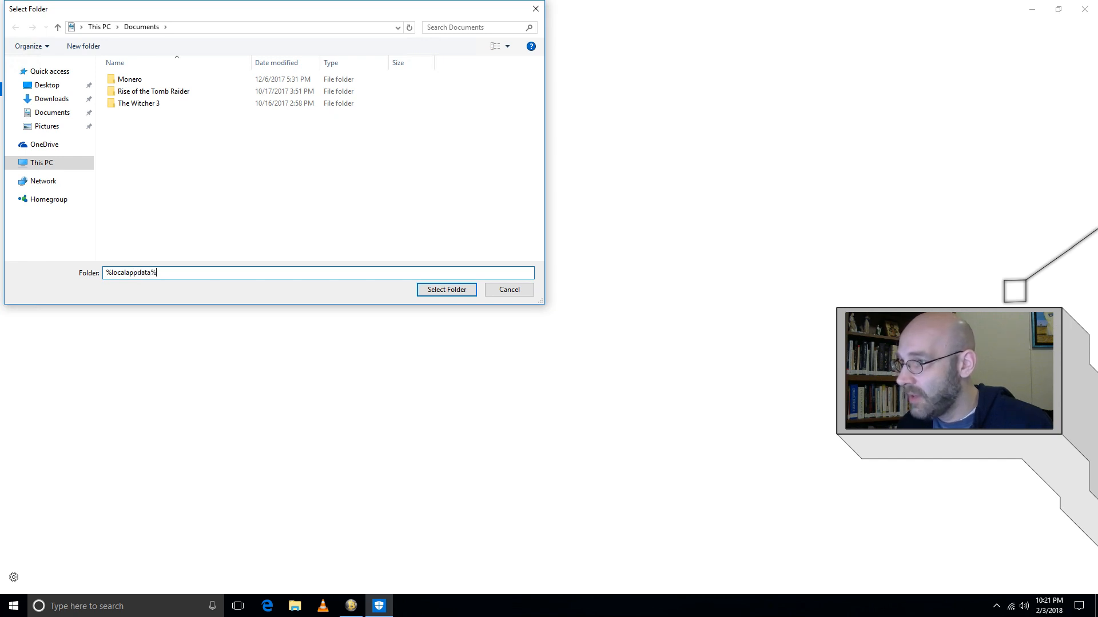
{"action": "type", "text": "\\"}
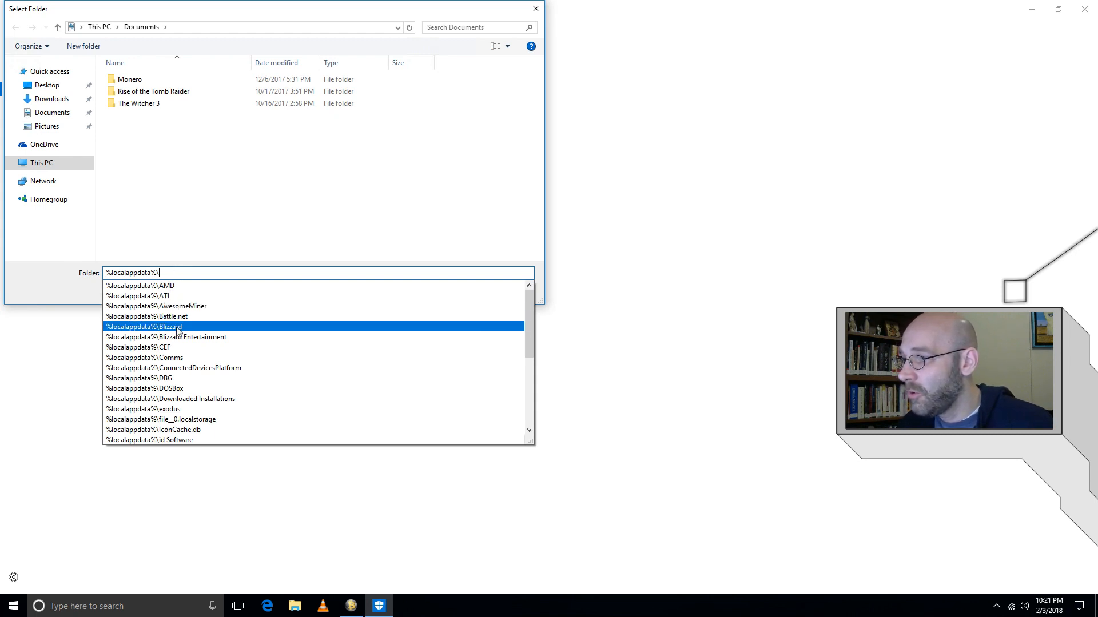
{"action": "left_click", "coordinate": [207, 307]}
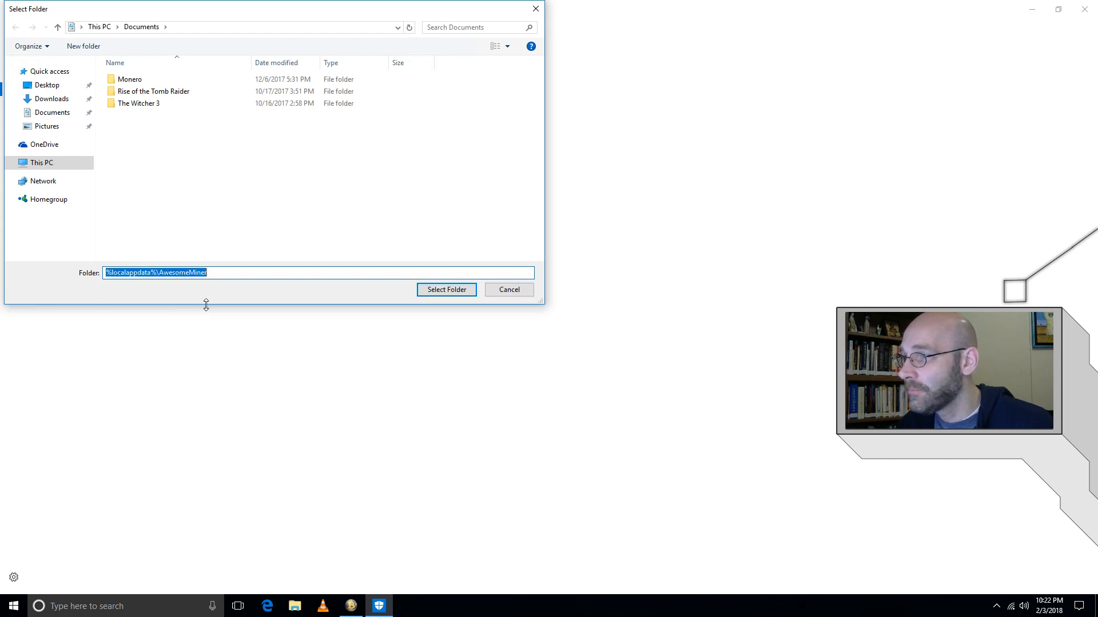
{"action": "left_click", "coordinate": [447, 290]}
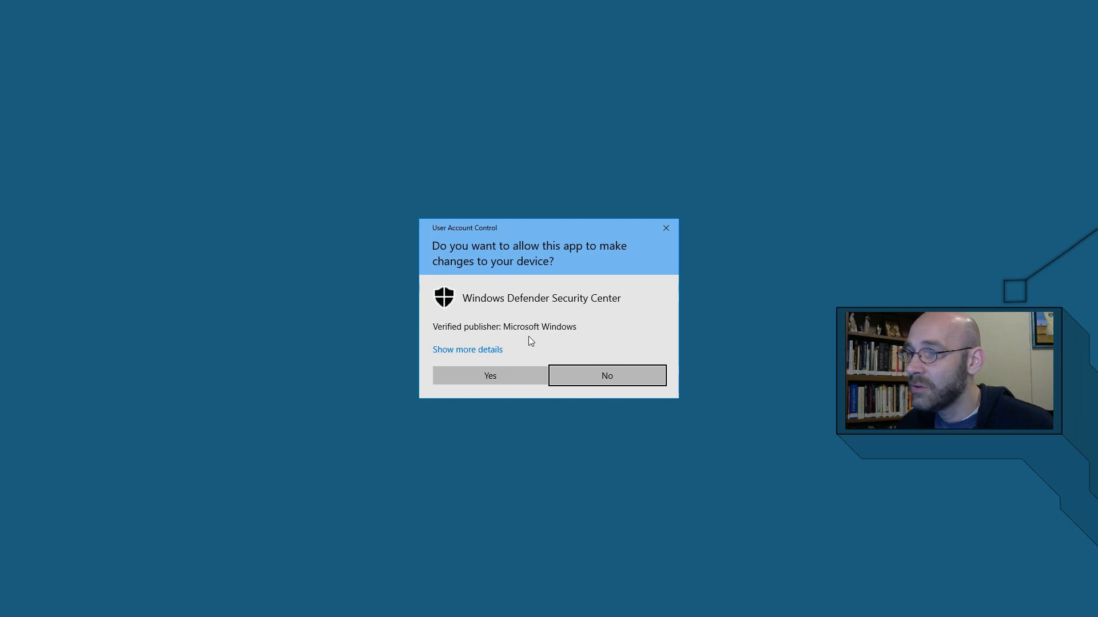
{"action": "left_click", "coordinate": [499, 373]}
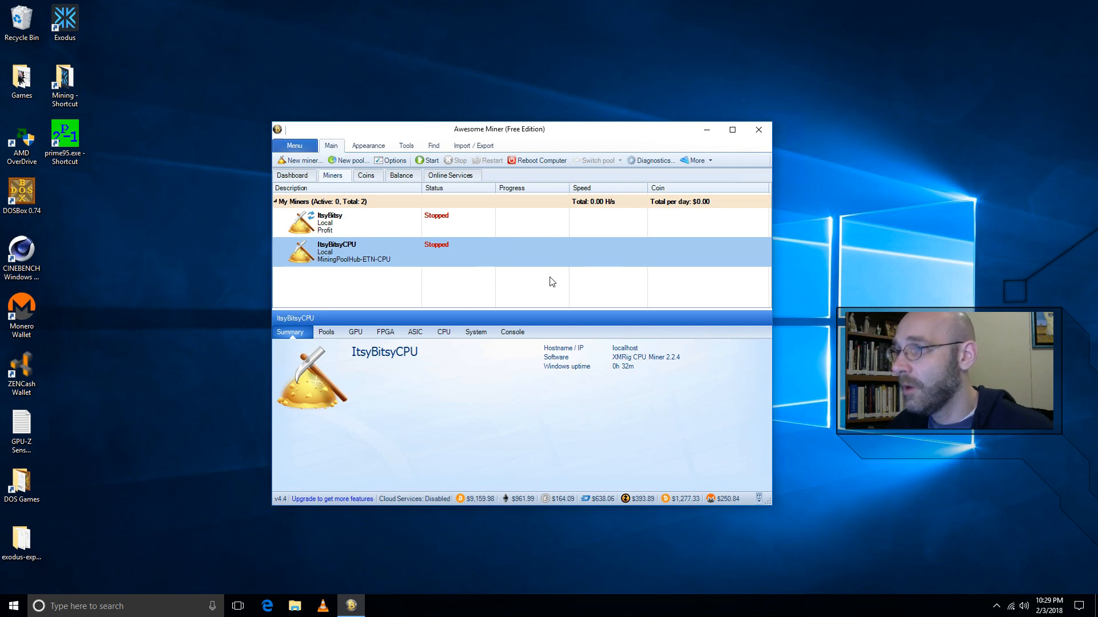
Start the ItsyBitsyCPU miner and bring the Awesome Miner window back in front of its console.
{"action": "left_click", "coordinate": [427, 160]}
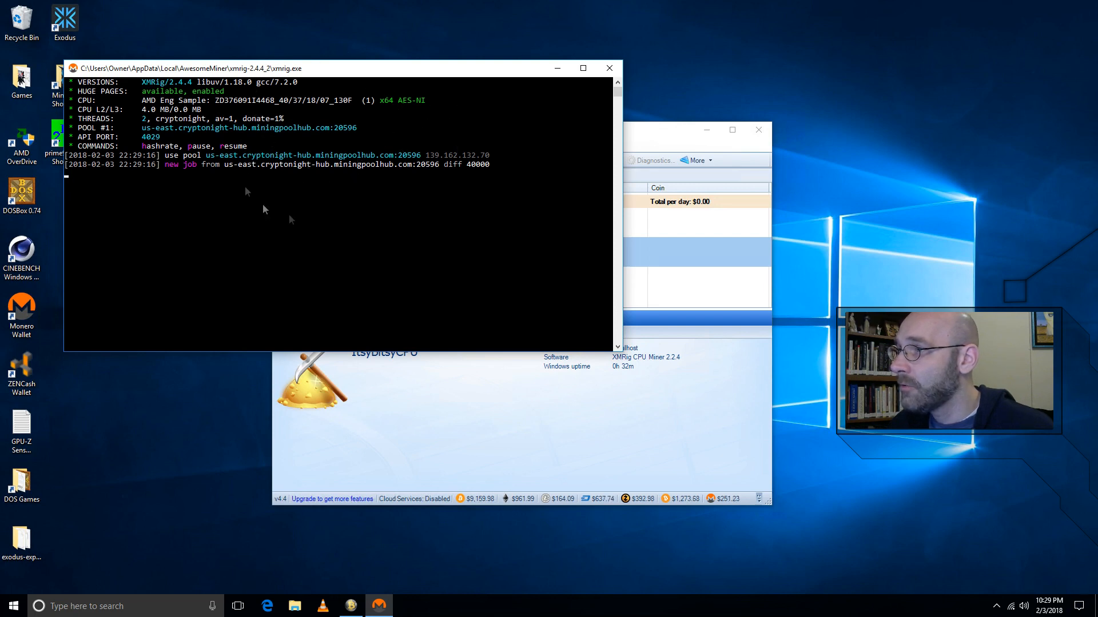
{"action": "left_click", "coordinate": [661, 148]}
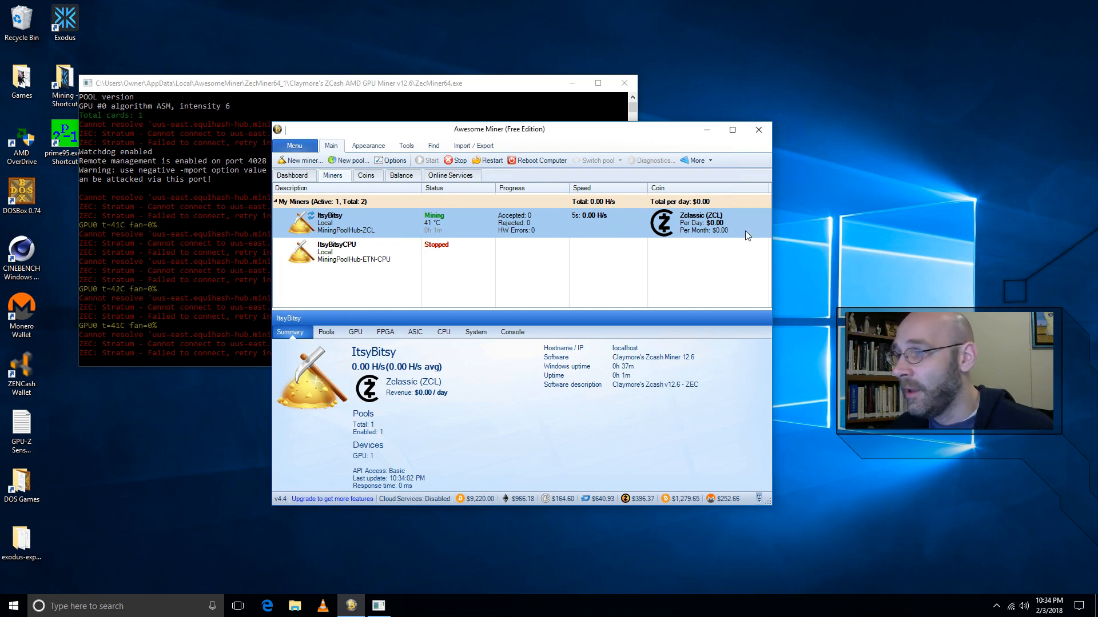
Compare the pool address in the ZecMiner64 console with the U.S. equihash server address on Mining Pool Hub's Zclassic page.
{"action": "left_click", "coordinate": [378, 84]}
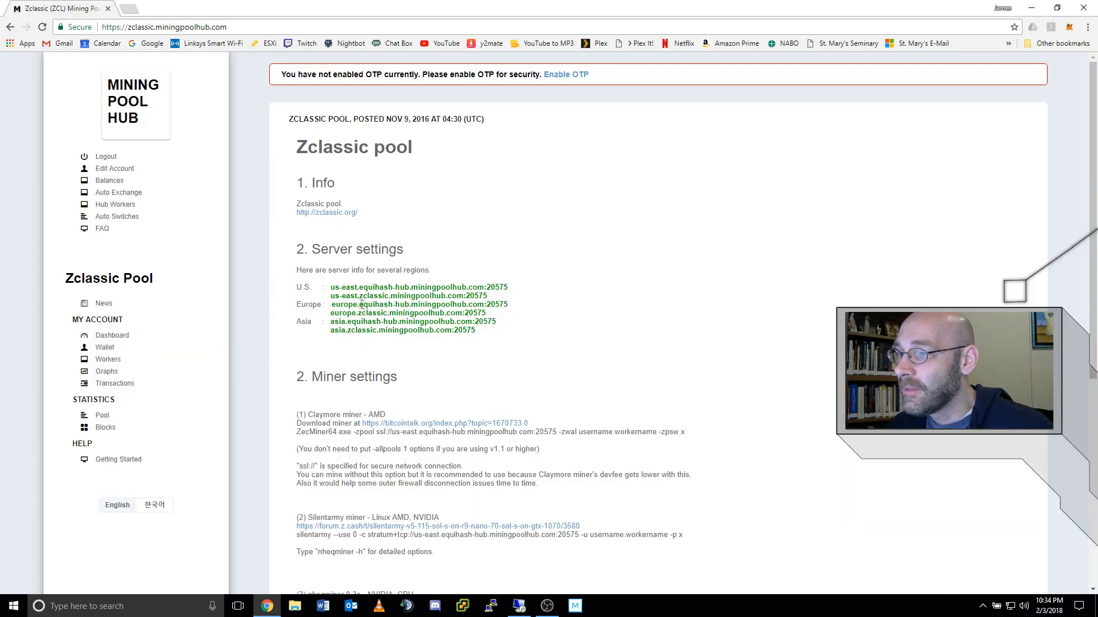
{"action": "left_click_drag", "start_coordinate": [331, 288], "coordinate": [508, 288]}
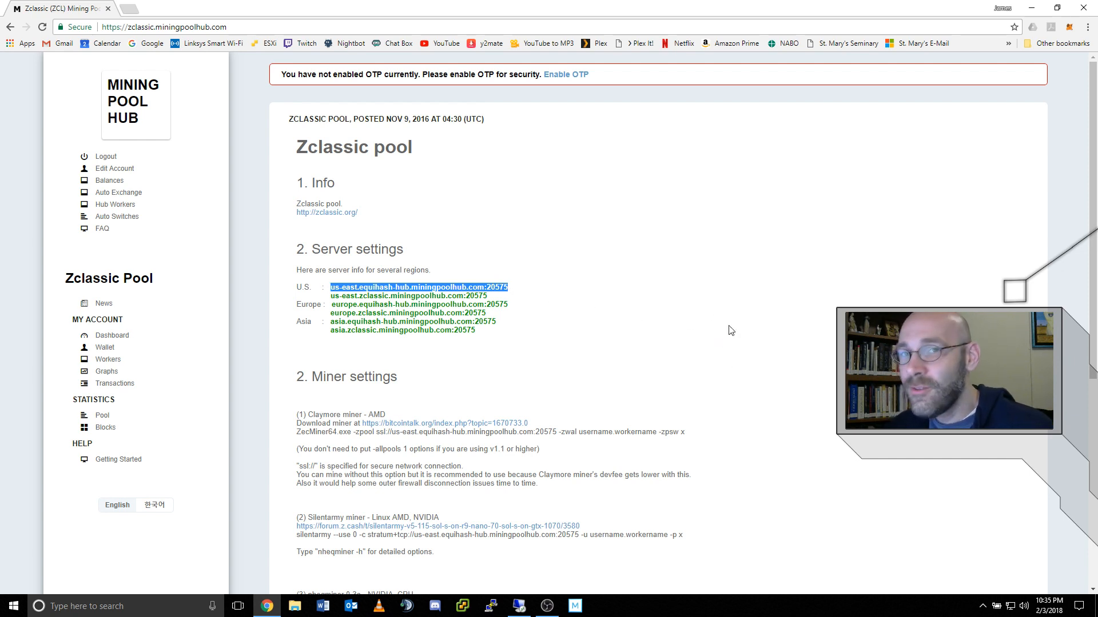
{"action": "left_click", "coordinate": [519, 605]}
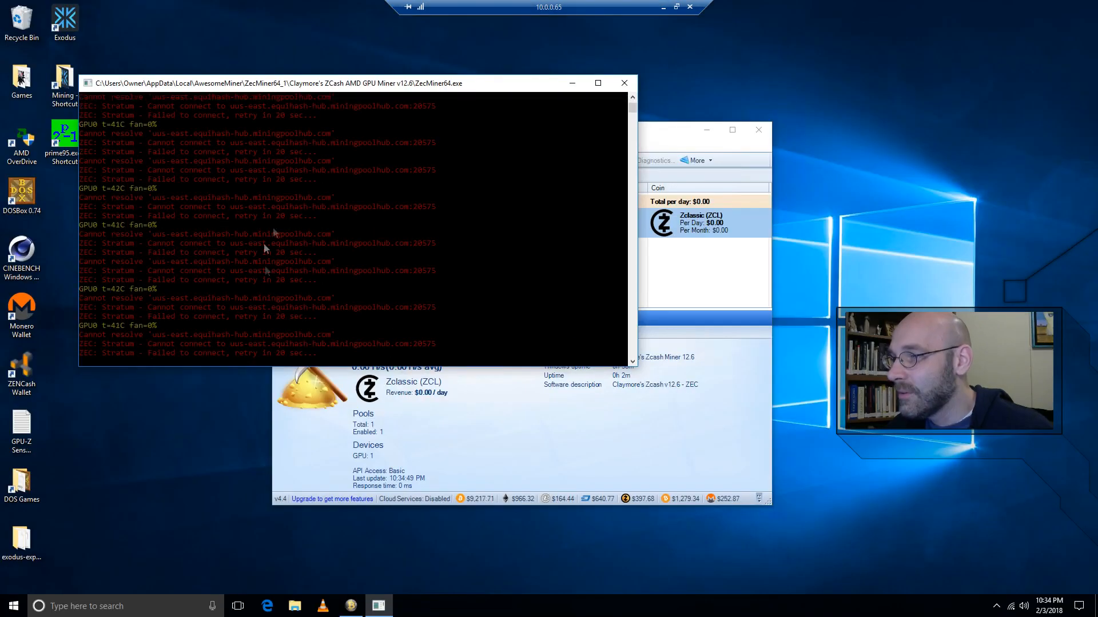
Stop the ItsyBitsy miner and correct the MiningPoolHub-ZCL pool's server URL to us-east.equihash-hub.miningpoolhub.com:20575.
{"action": "left_click", "coordinate": [673, 139]}
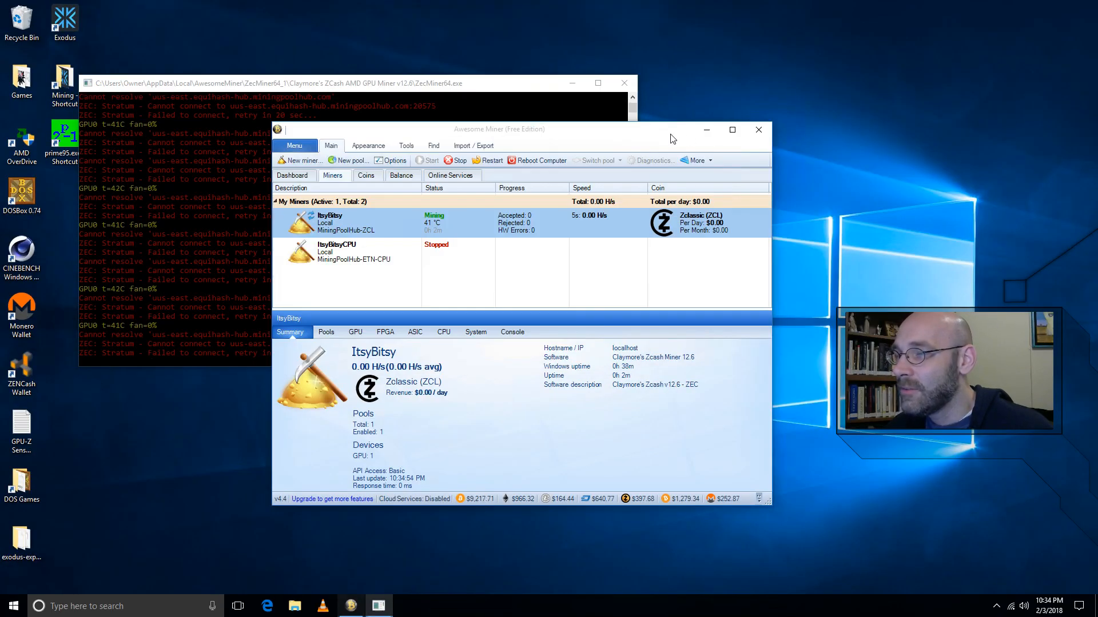
{"action": "left_click", "coordinate": [458, 160]}
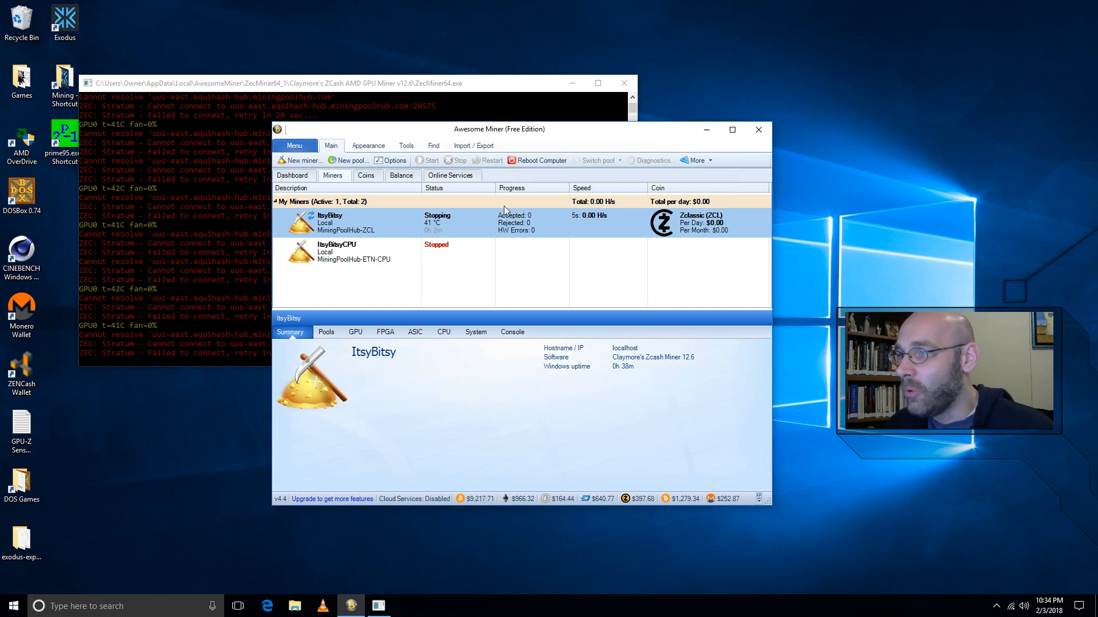
{"action": "left_click", "coordinate": [391, 162]}
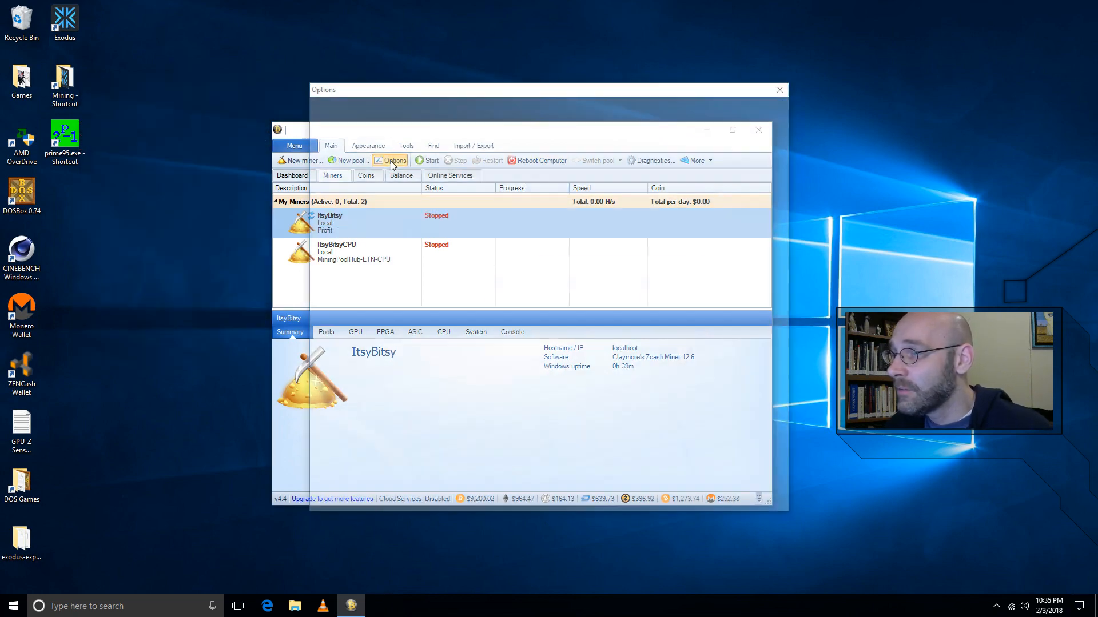
{"action": "left_click", "coordinate": [372, 121]}
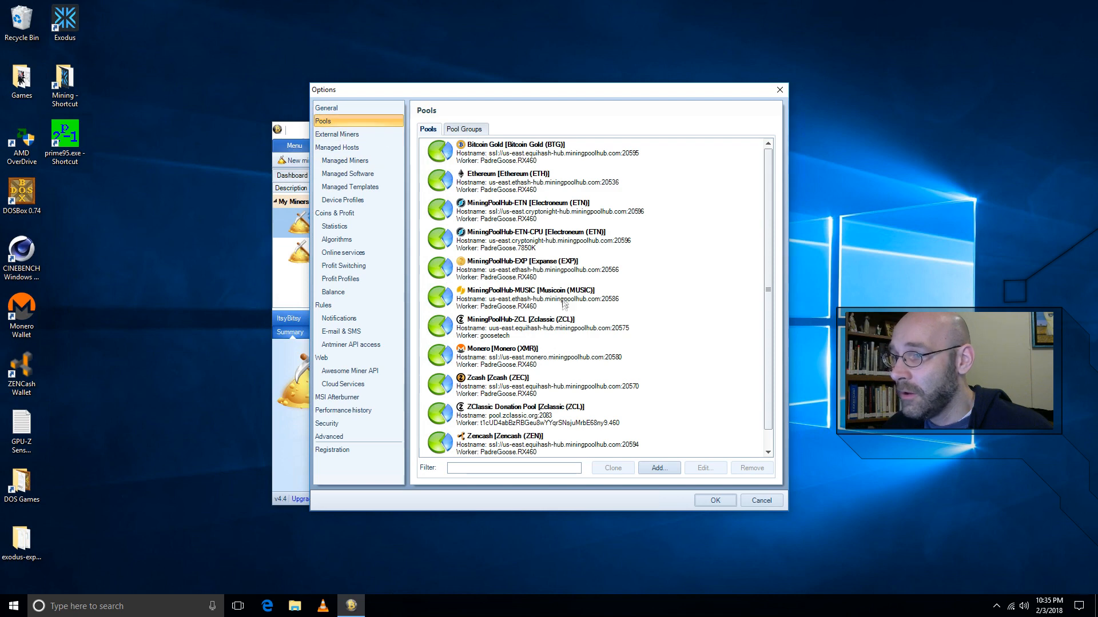
{"action": "left_click", "coordinate": [569, 321]}
{"action": "left_click", "coordinate": [711, 472]}
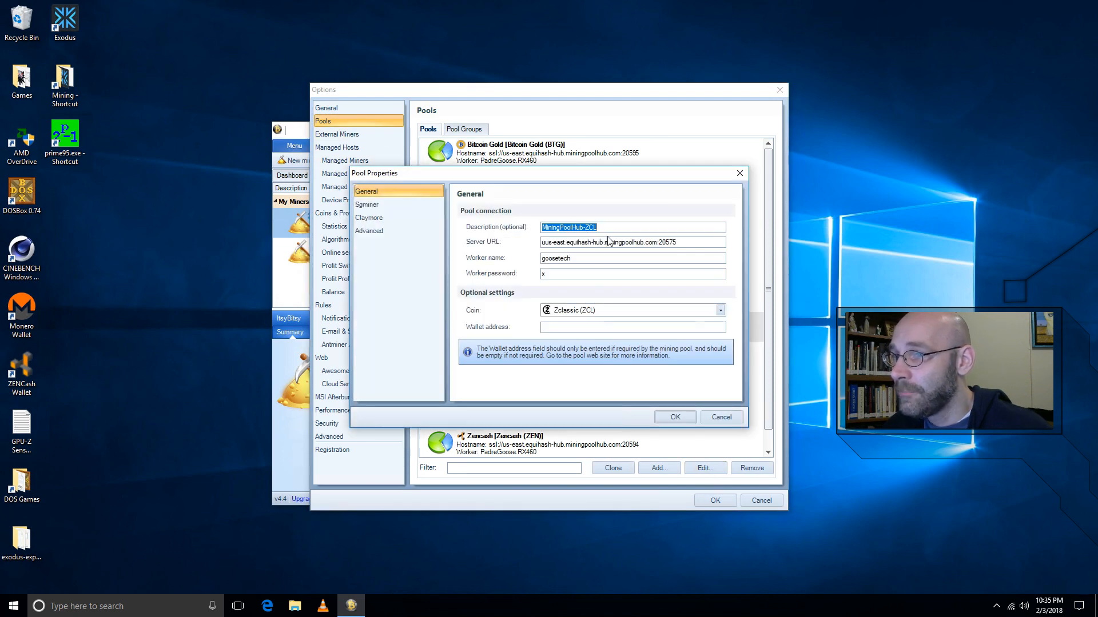
{"action": "left_click", "coordinate": [544, 243]}
{"action": "key", "text": "BackSpace"}
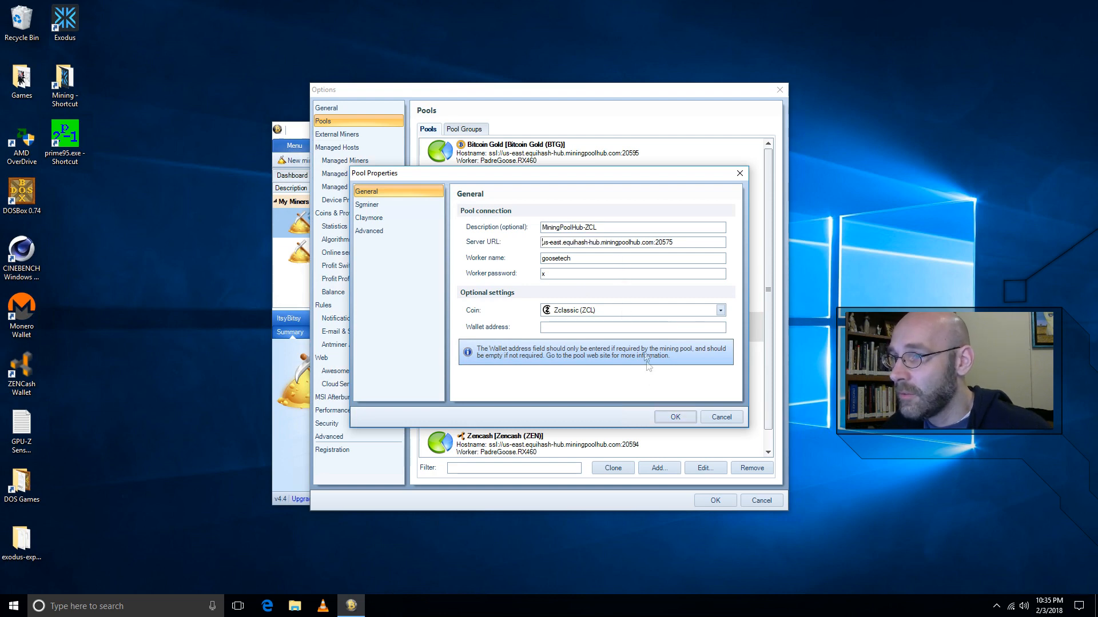
{"action": "left_click", "coordinate": [678, 416]}
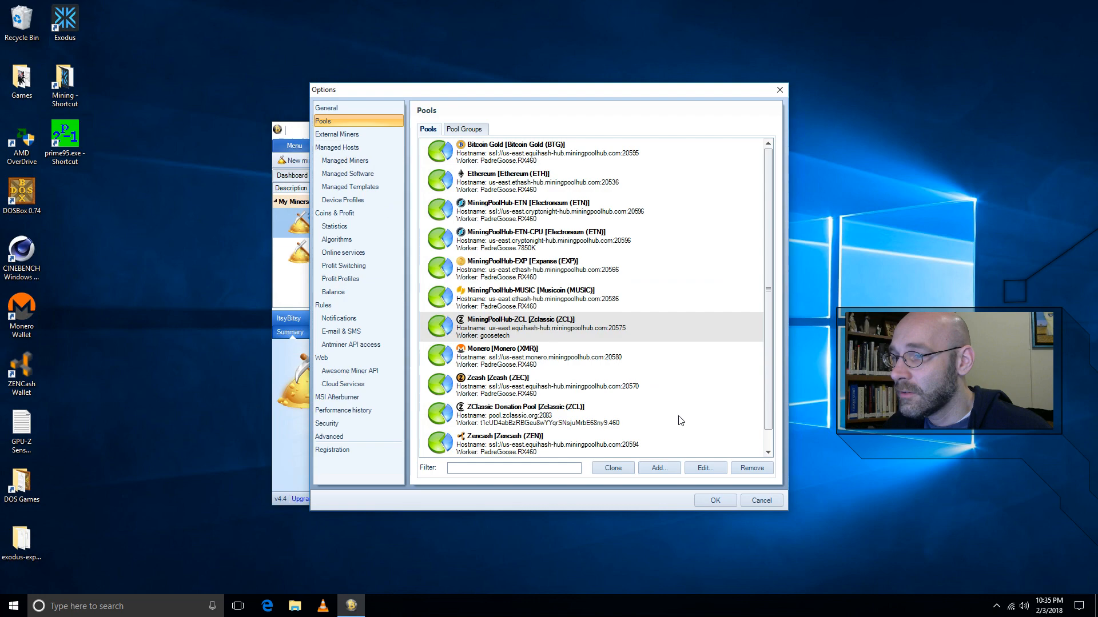
{"action": "left_click", "coordinate": [709, 499]}
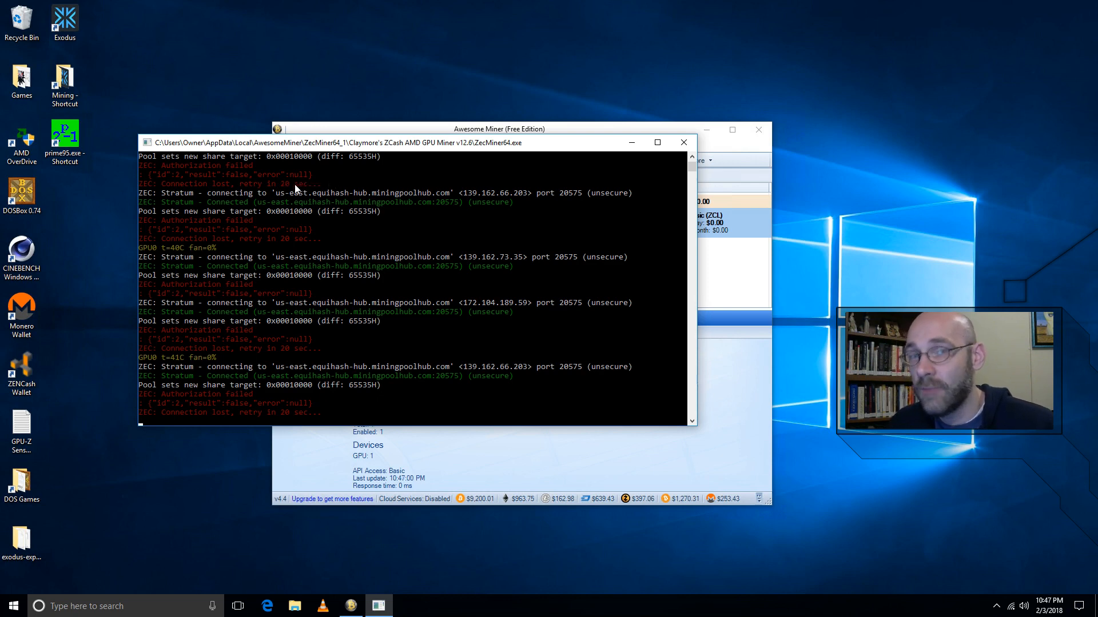
Correct the capitalization of the MiningPoolHub-ZCL pool's worker name to GooseTech and restart the ItsyBitsy miner.
{"action": "left_click", "coordinate": [731, 280]}
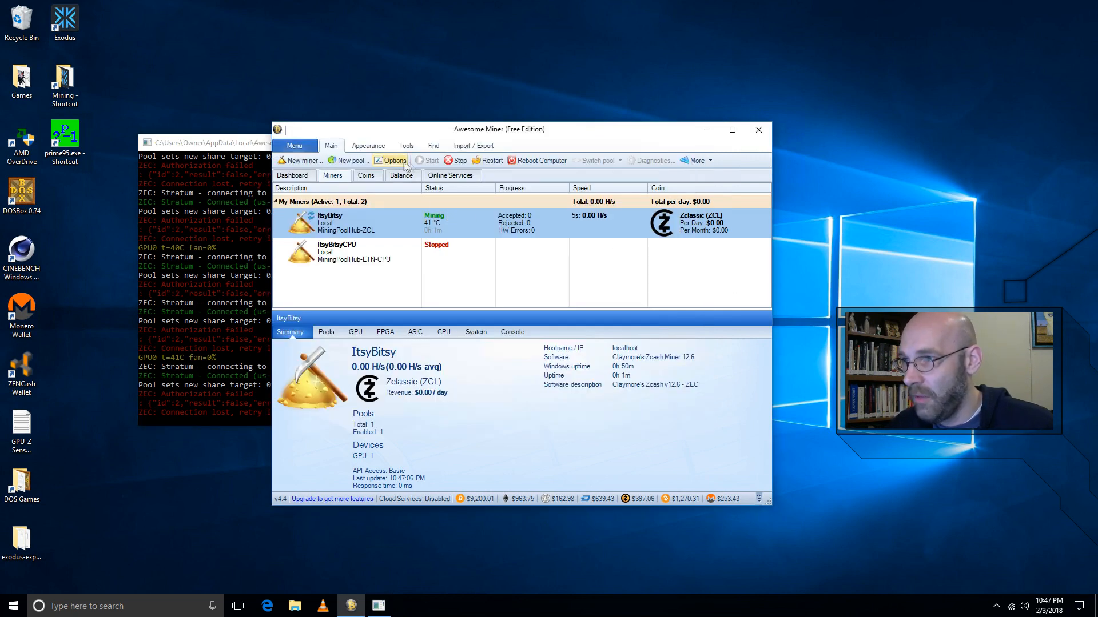
{"action": "left_click", "coordinate": [457, 162]}
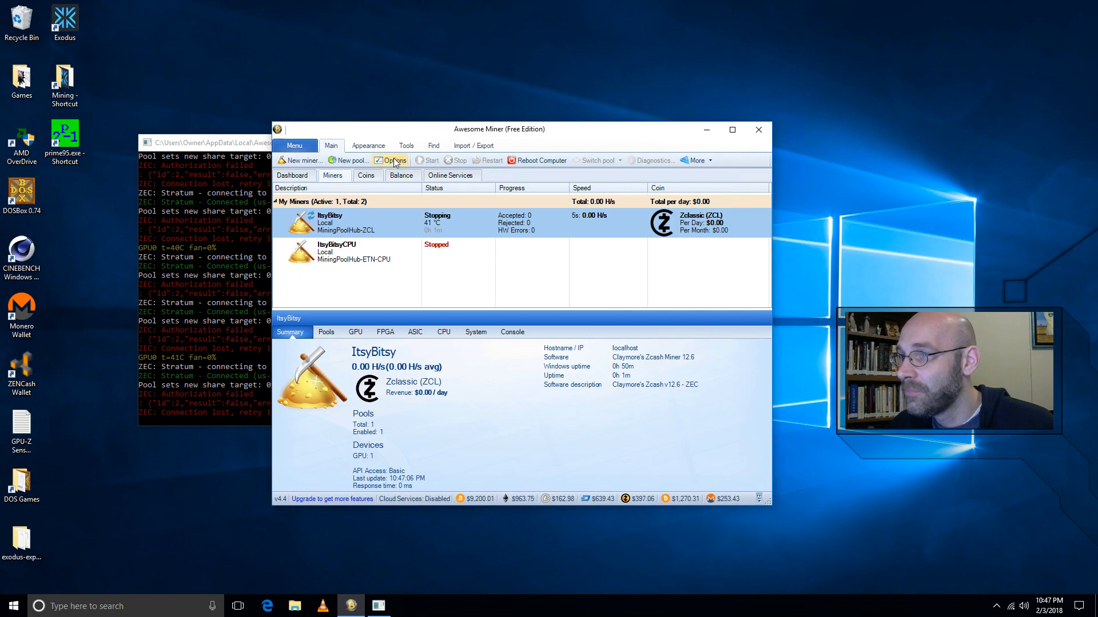
{"action": "left_click", "coordinate": [395, 161]}
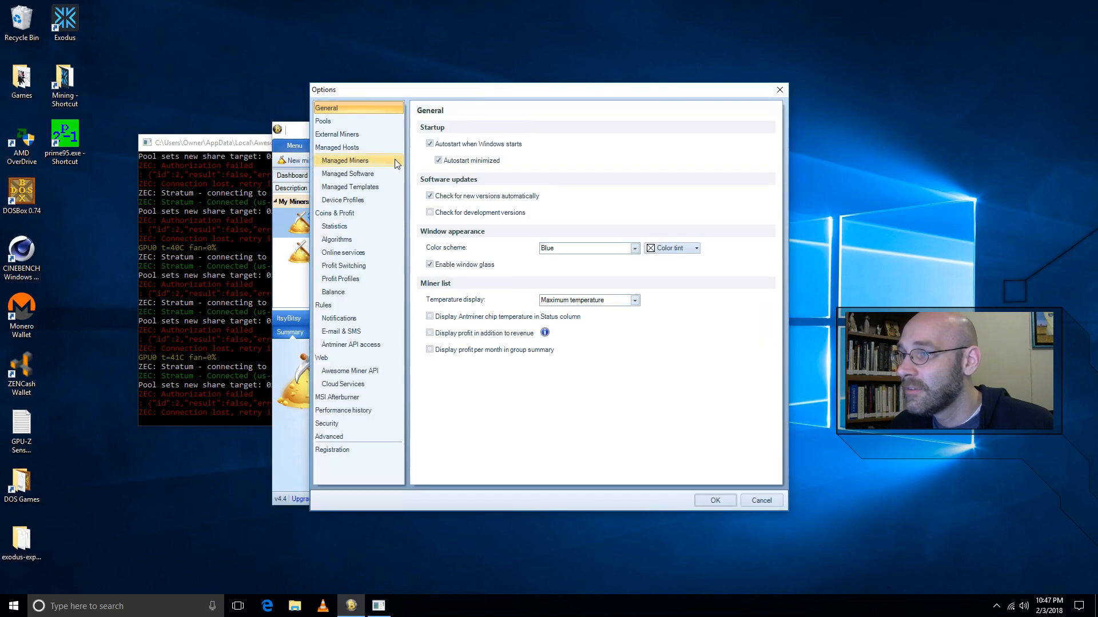
{"action": "left_click", "coordinate": [343, 121]}
{"action": "left_click", "coordinate": [539, 326]}
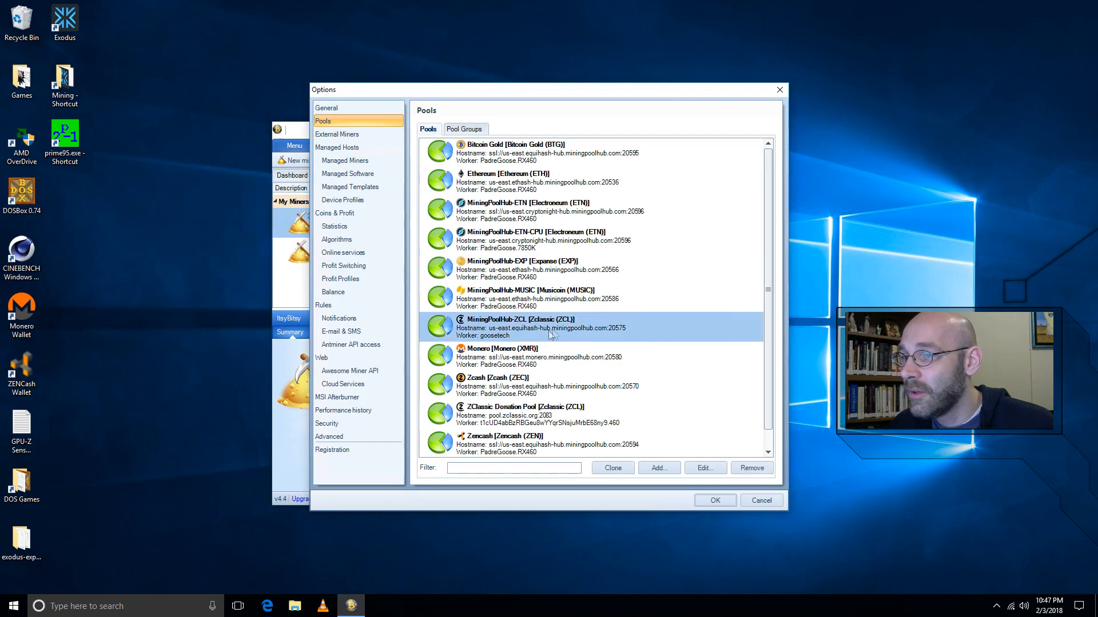
{"action": "left_click", "coordinate": [709, 470]}
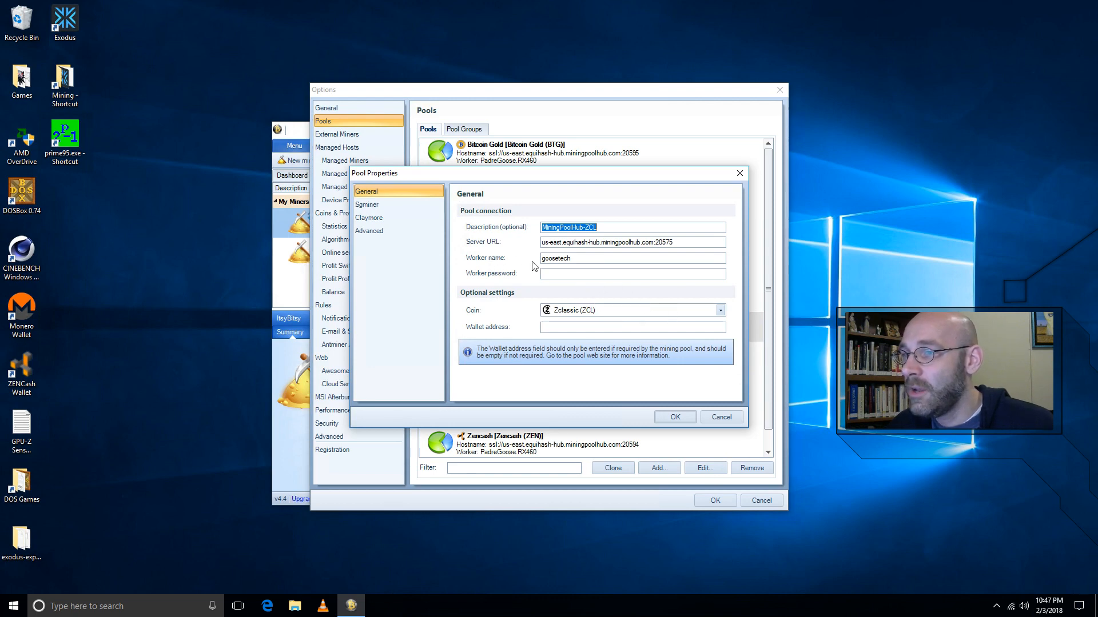
{"action": "left_click", "coordinate": [579, 260]}
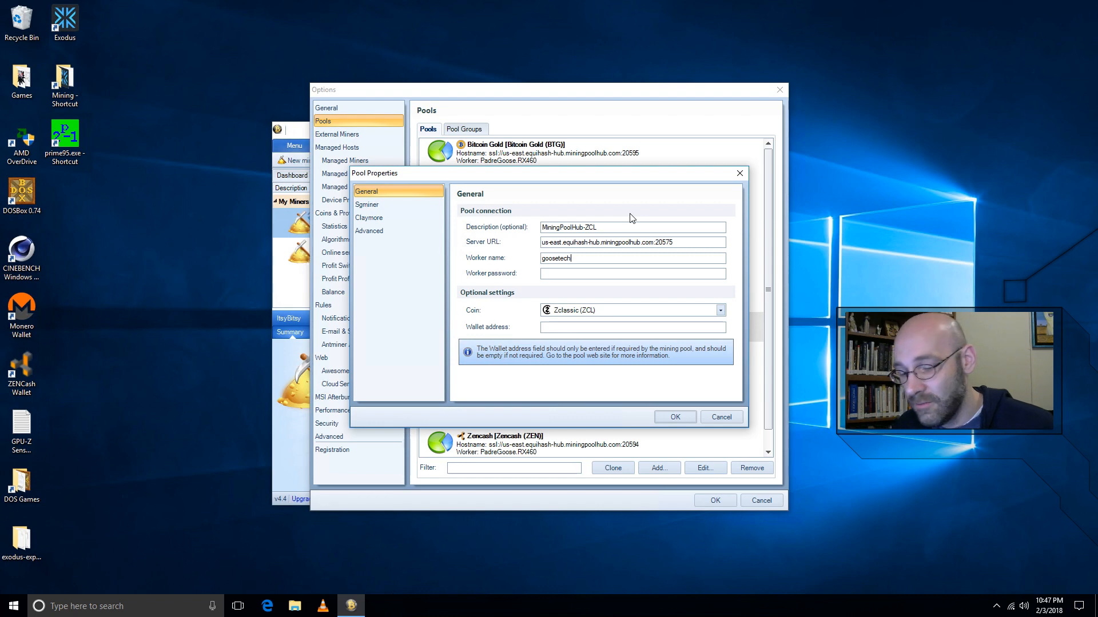
{"action": "key", "text": "Delete"}
{"action": "type", "text": "G"}
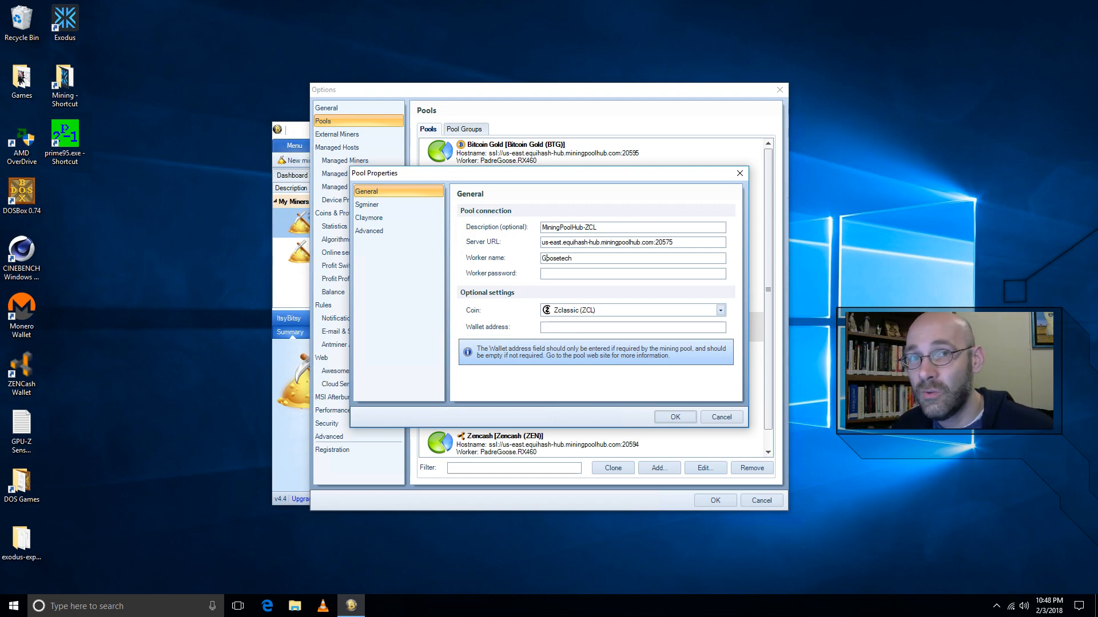
{"action": "key", "text": "Delete"}
{"action": "type", "text": "T"}
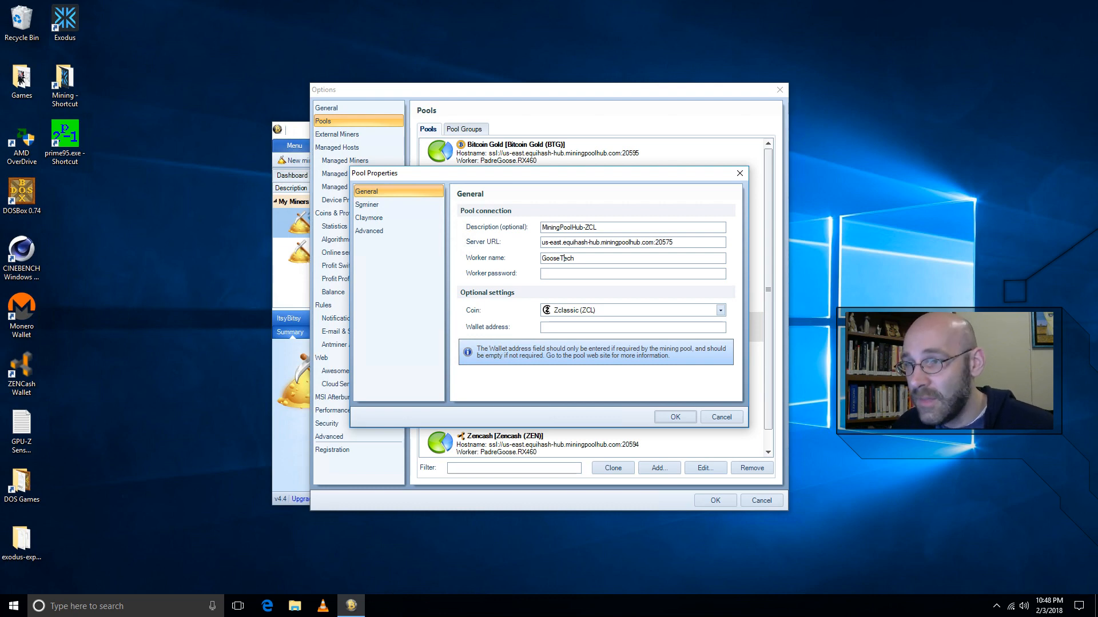
{"action": "left_click", "coordinate": [674, 417]}
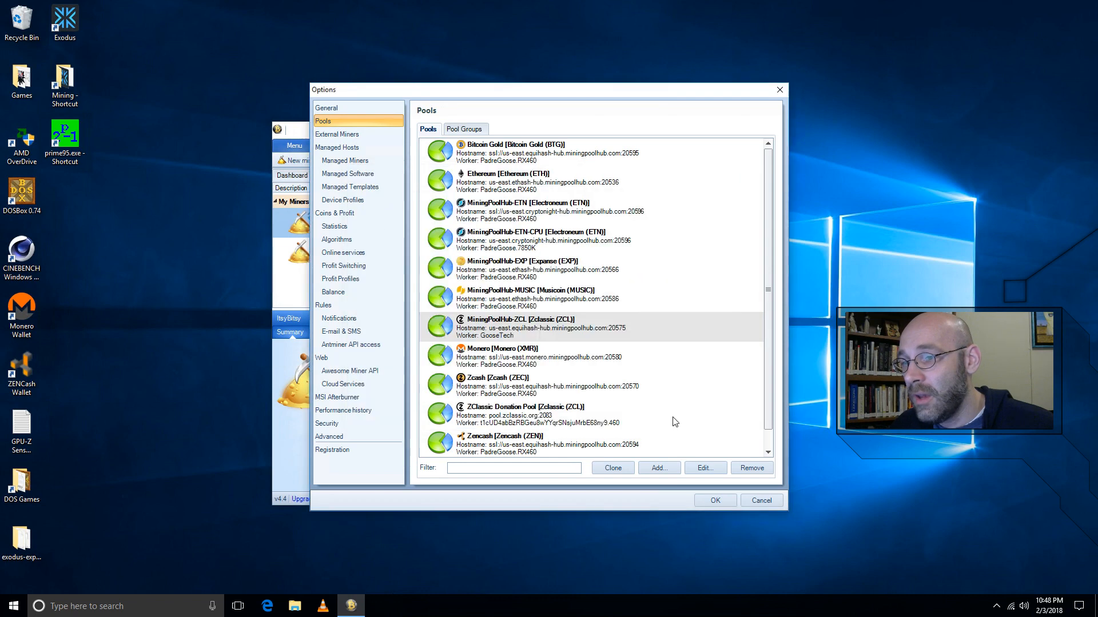
{"action": "left_click", "coordinate": [709, 501]}
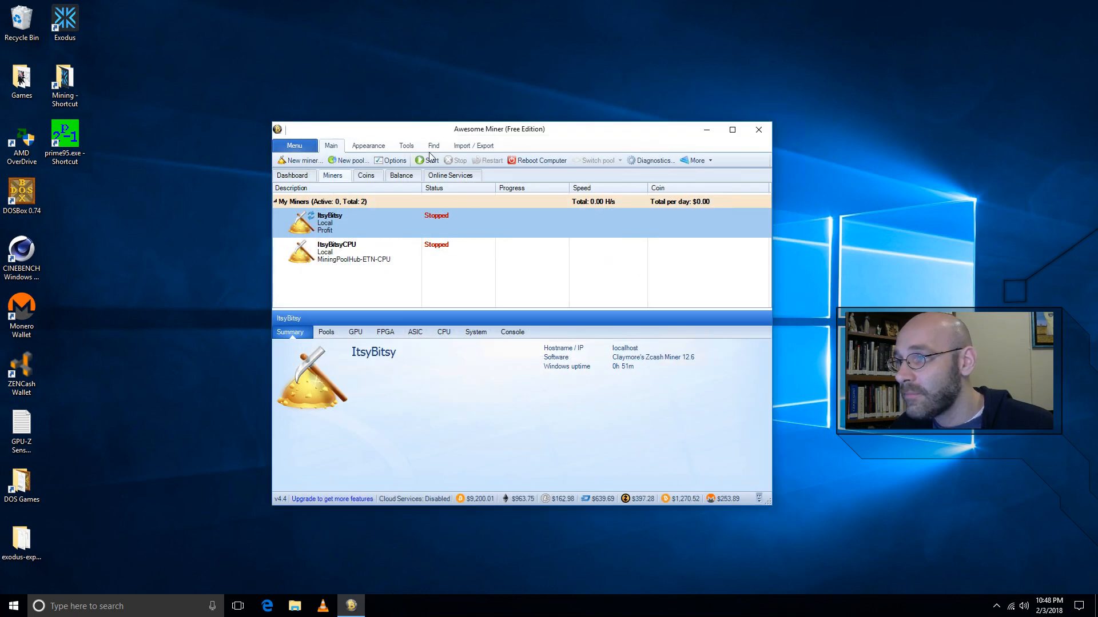
{"action": "left_click", "coordinate": [429, 161]}
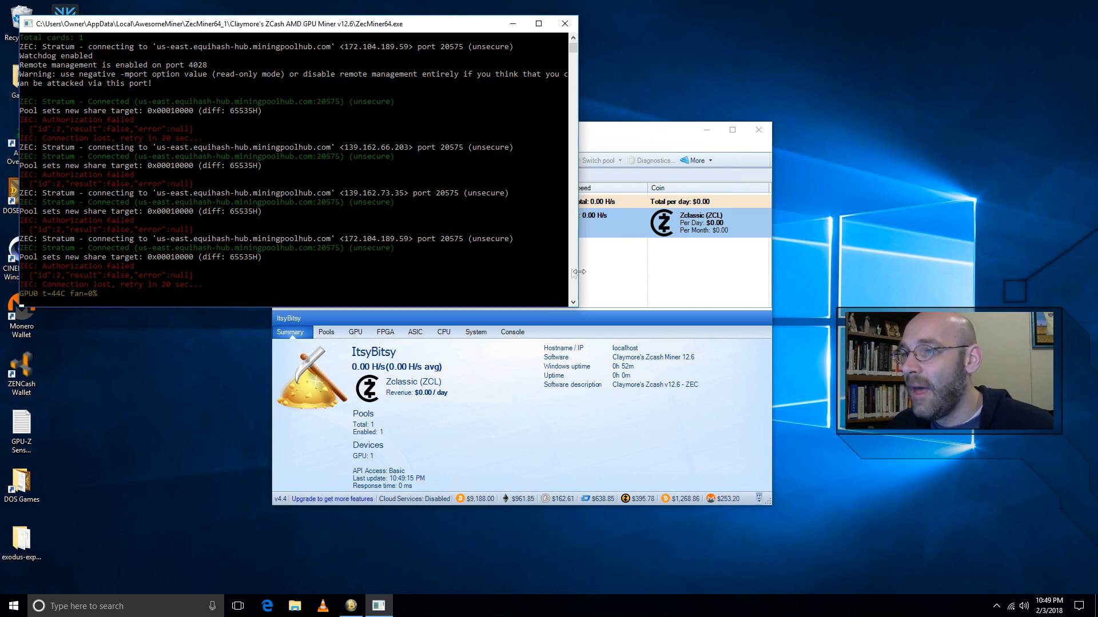
Extend the MiningPoolHub-ZCL pool's worker name to GooseTech.RX460 and restart the ItsyBitsy miner.
{"action": "left_click", "coordinate": [609, 229]}
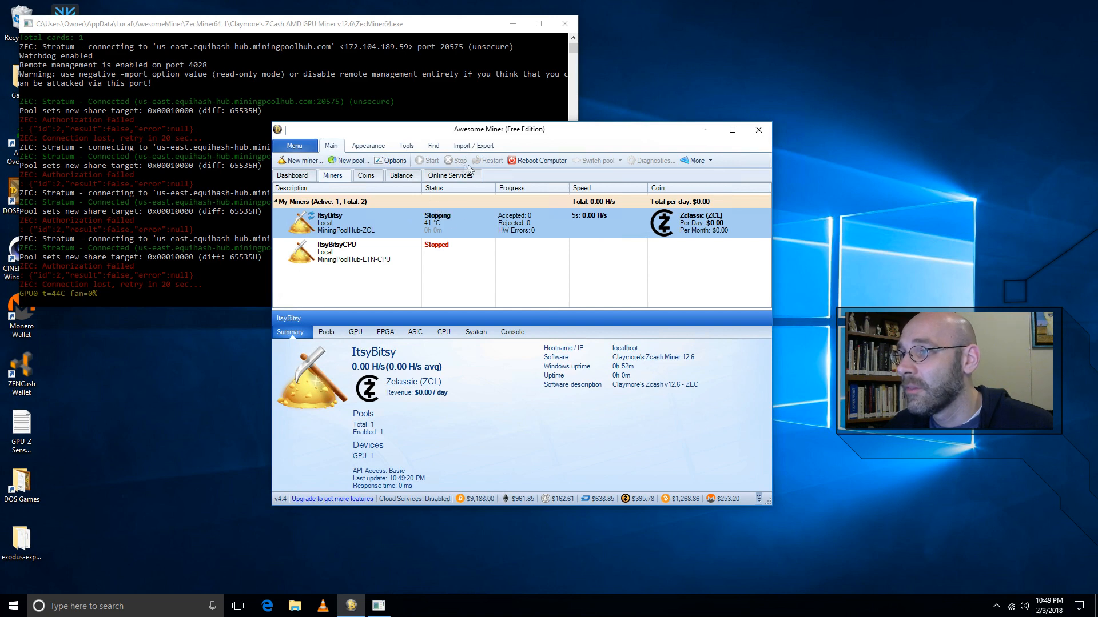
{"action": "left_click", "coordinate": [393, 161]}
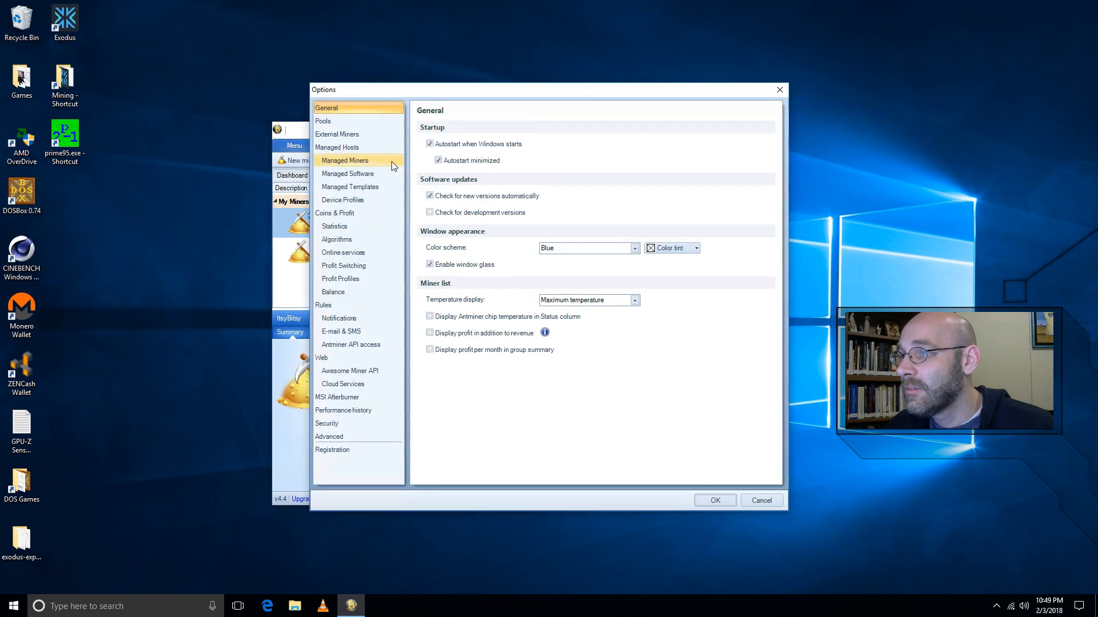
{"action": "left_click", "coordinate": [361, 120]}
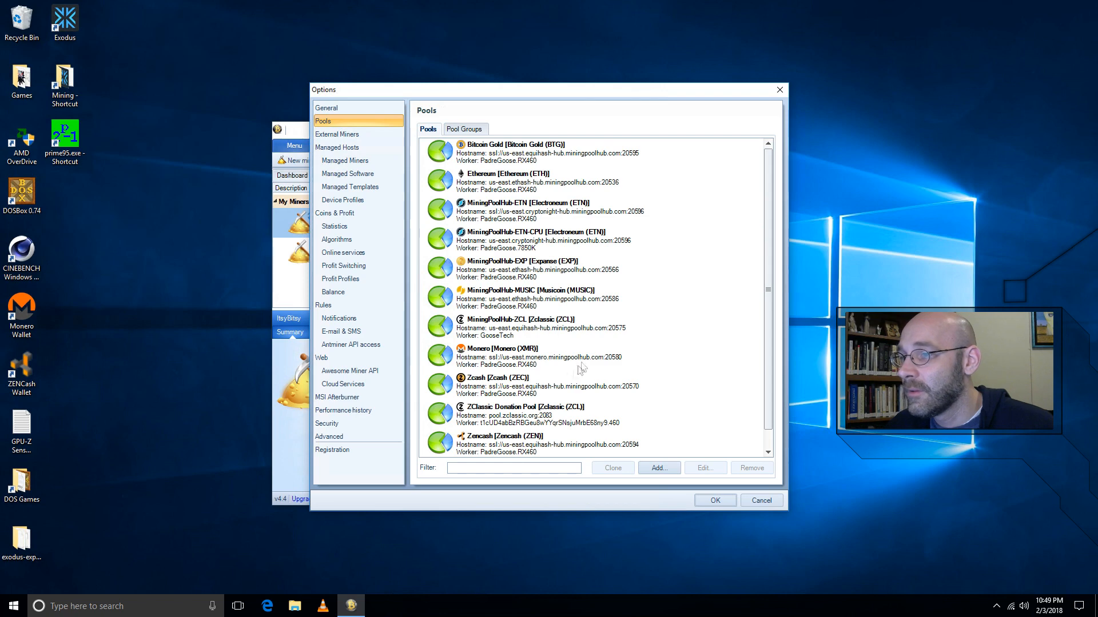
{"action": "left_click", "coordinate": [598, 333]}
{"action": "left_click", "coordinate": [717, 470]}
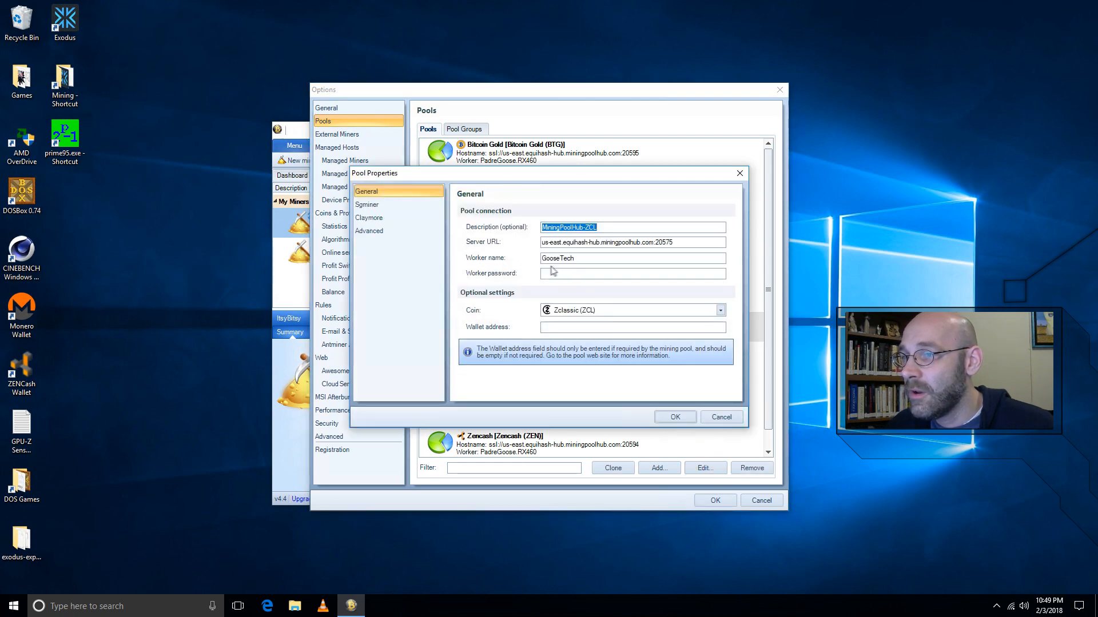
{"action": "left_click", "coordinate": [586, 258]}
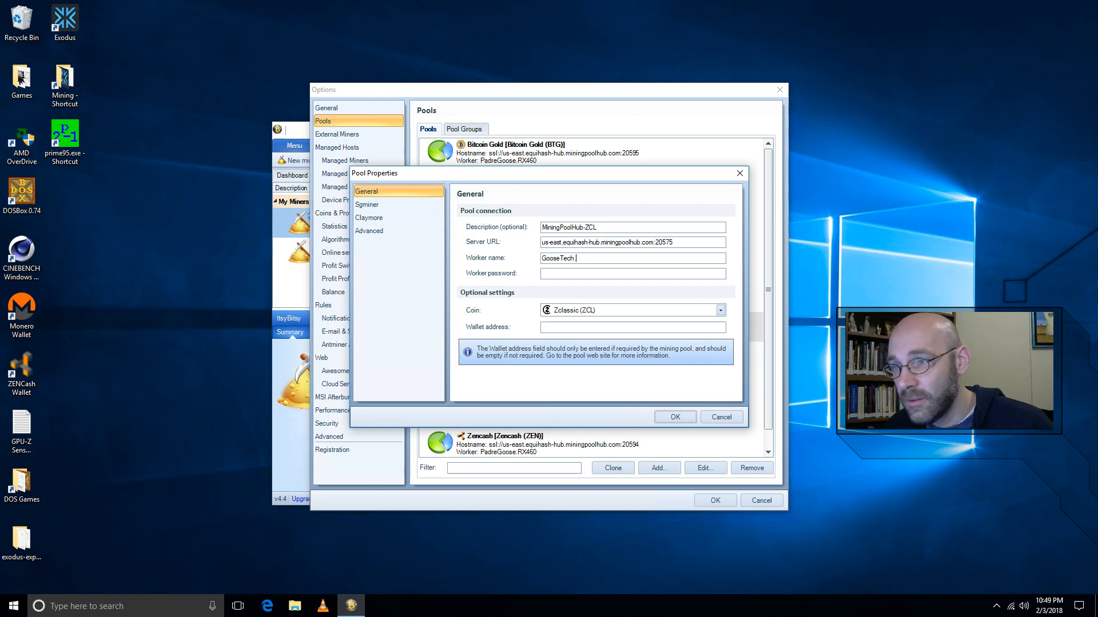
{"action": "type", "text": ".RX460"}
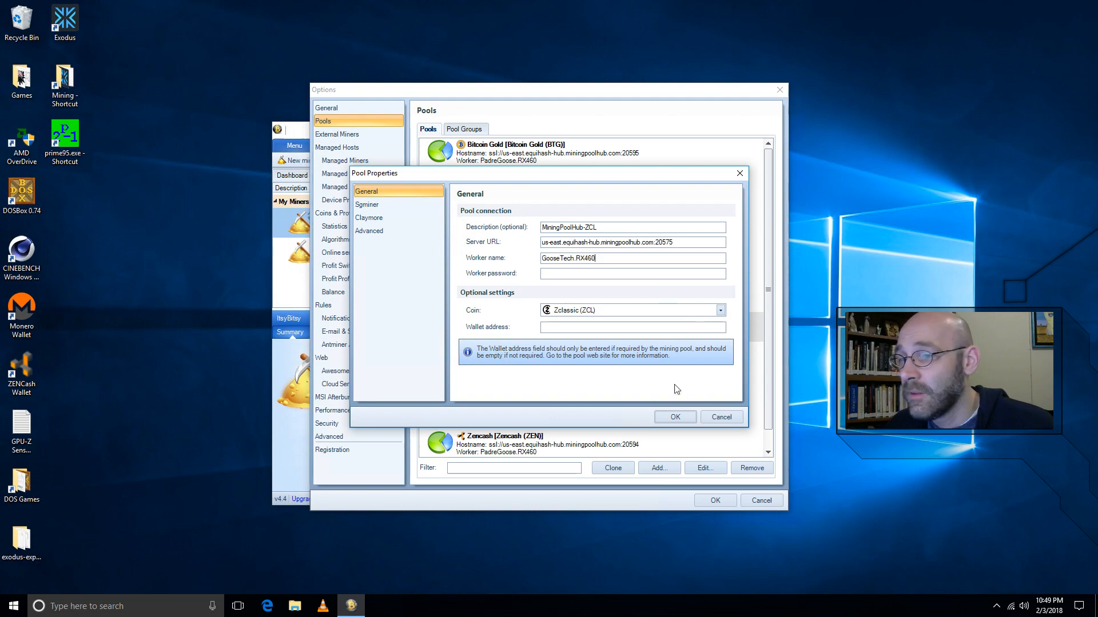
{"action": "left_click", "coordinate": [683, 420]}
{"action": "left_click", "coordinate": [715, 501]}
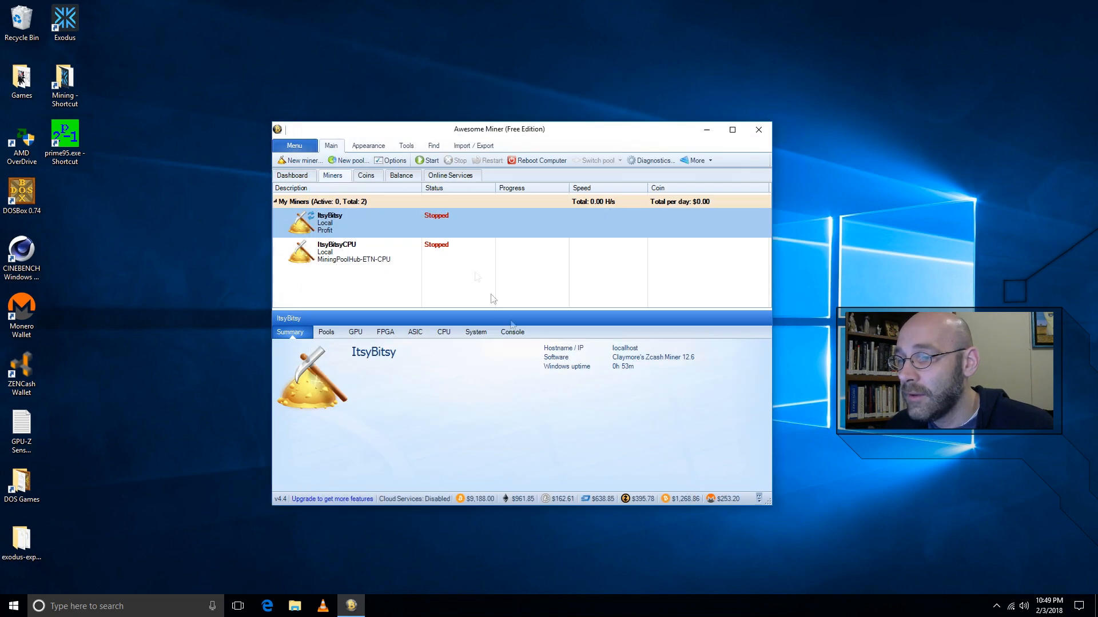
{"action": "left_click", "coordinate": [430, 161]}
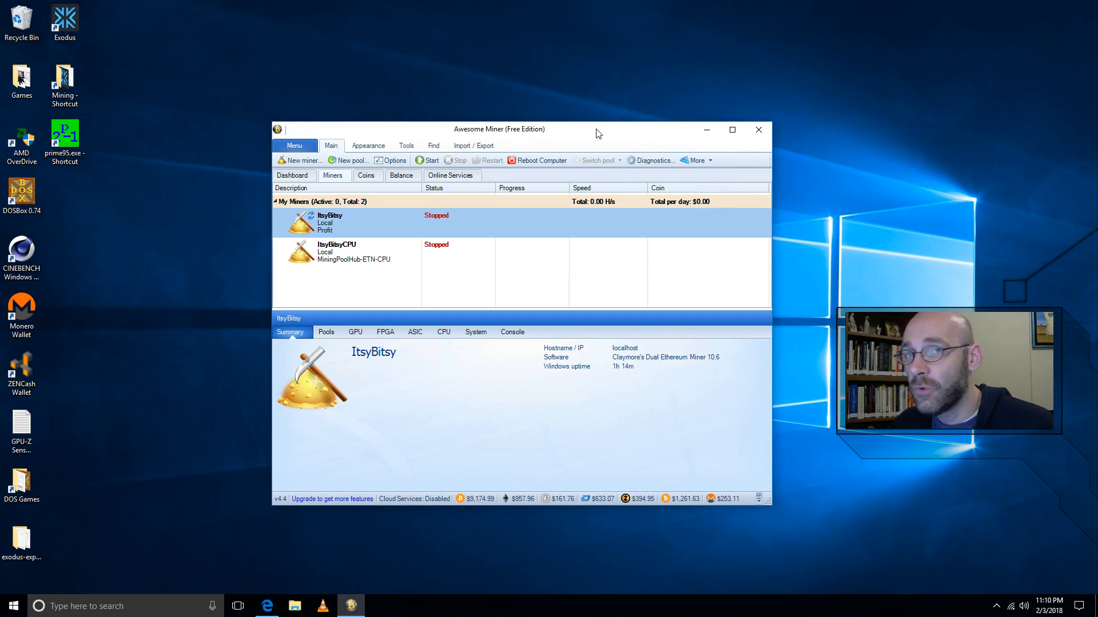
Switch to the WhatToMine page in Edge, deselect the 480 cards and load the hash rates for one 1070.
{"action": "left_click", "coordinate": [260, 610]}
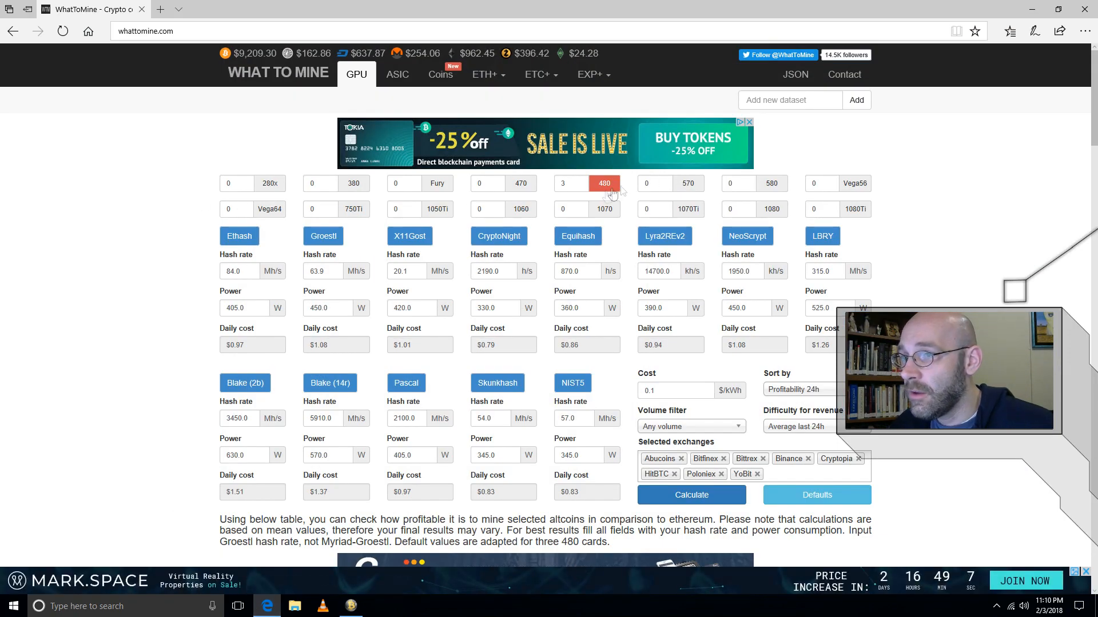
{"action": "mouse_move", "coordinate": [611, 193]}
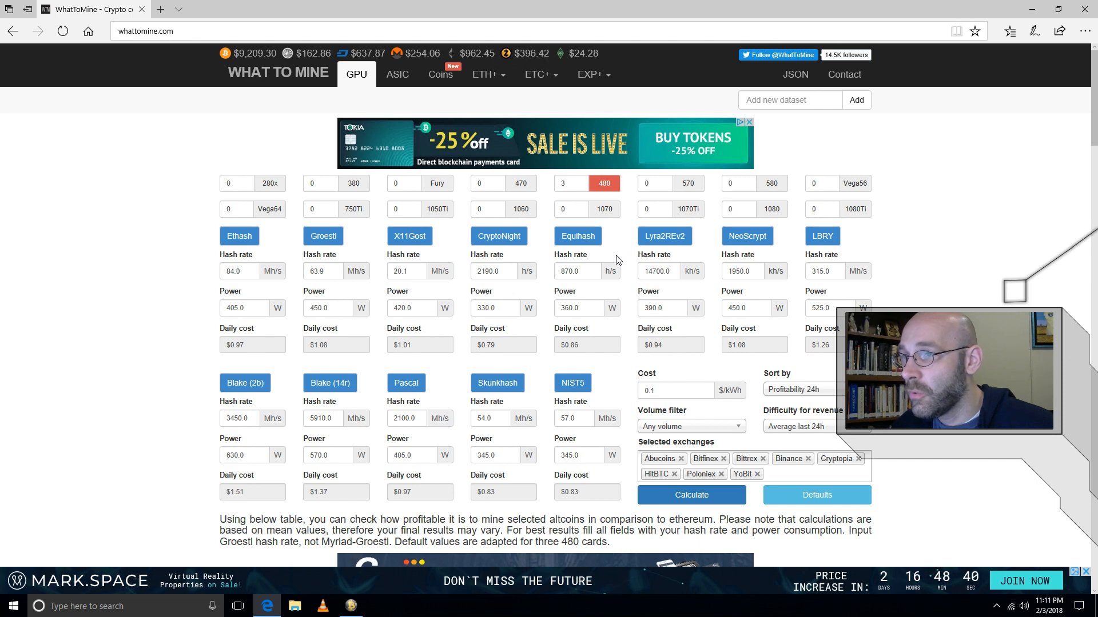
{"action": "left_click", "coordinate": [600, 183]}
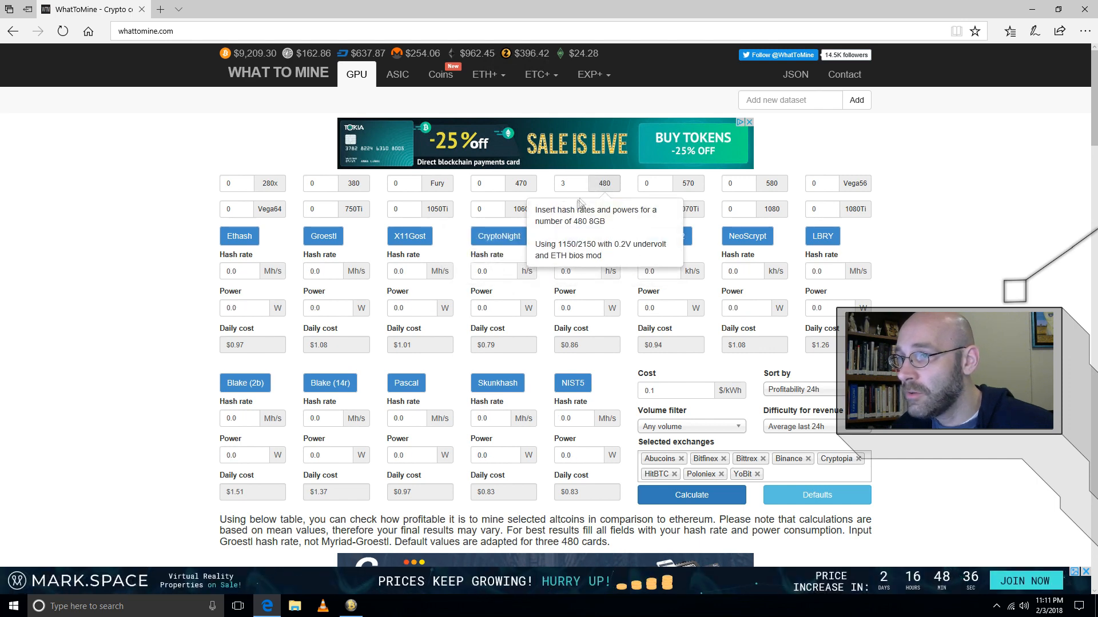
{"action": "left_click", "coordinate": [603, 209]}
{"action": "type", "text": "1"}
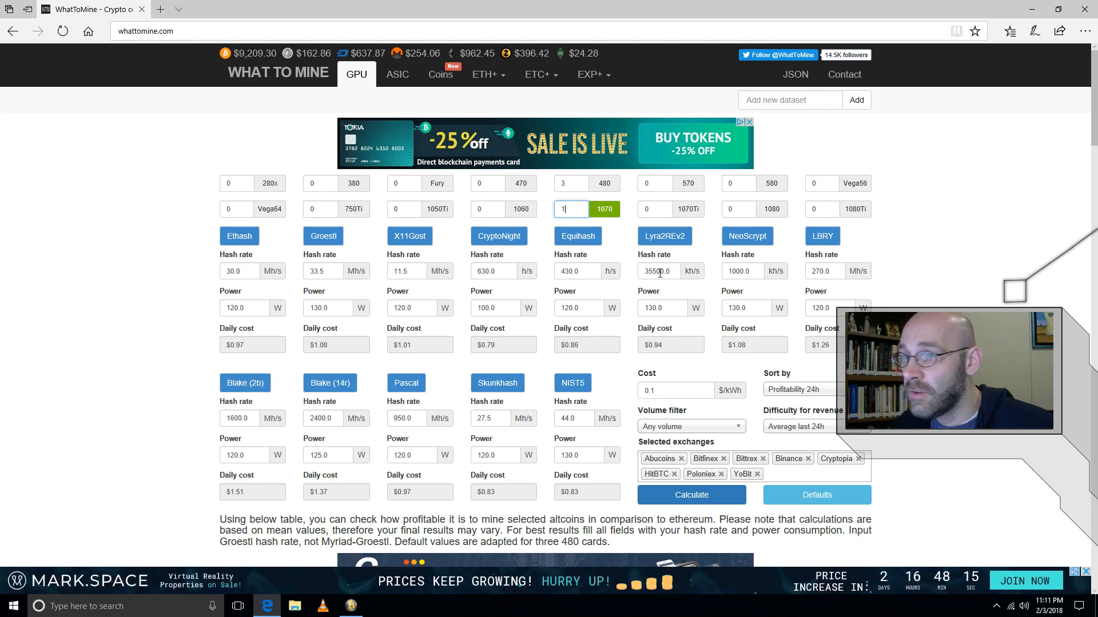
Set the number of 480 cards to 1 and load its hash rates in place of the 1070's.
{"action": "left_click_drag", "start_coordinate": [570, 185], "coordinate": [509, 181]}
{"action": "type", "text": "1"}
{"action": "left_click", "coordinate": [604, 208]}
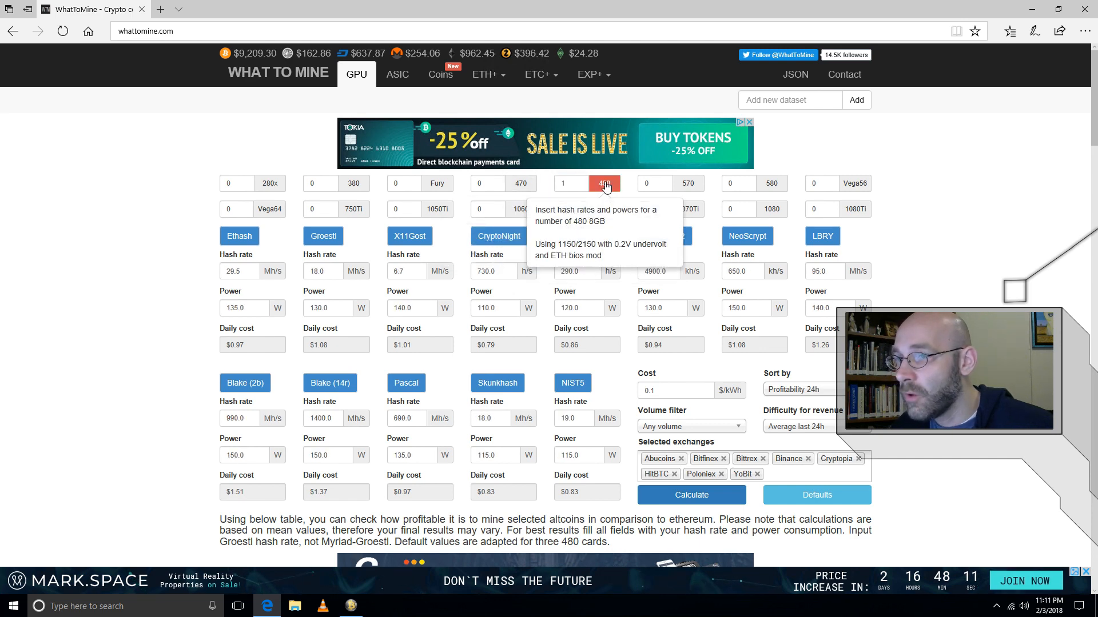
{"action": "left_click", "coordinate": [605, 183]}
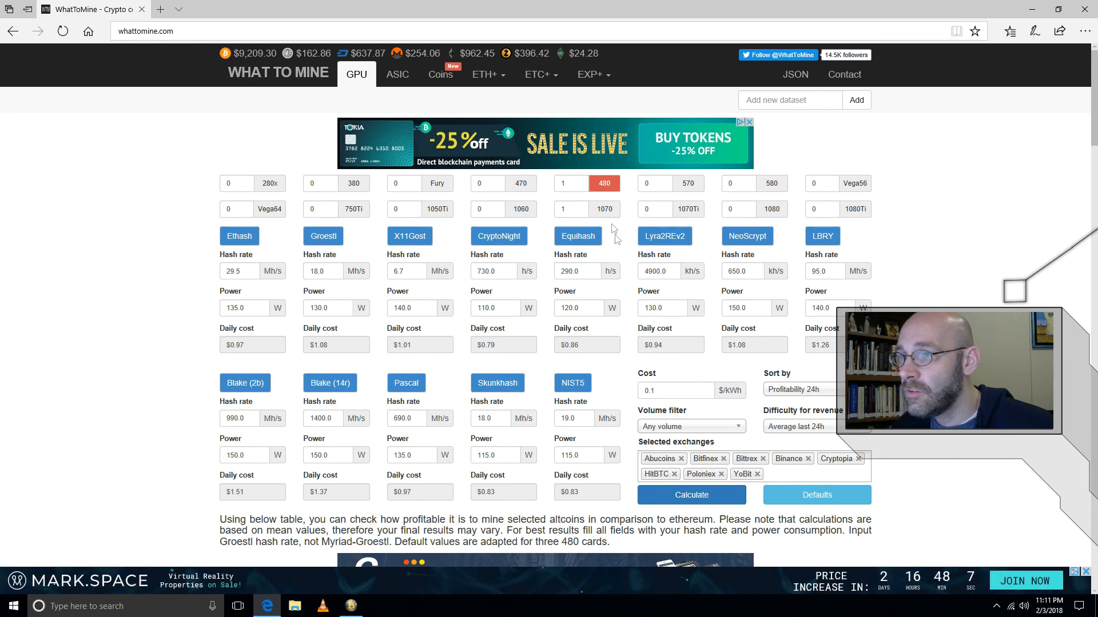
Compare the algorithm hash rates of one 1070 with those of one 480 and return to Awesome Miner.
{"action": "mouse_move", "coordinate": [607, 188]}
{"action": "left_click", "coordinate": [604, 209]}
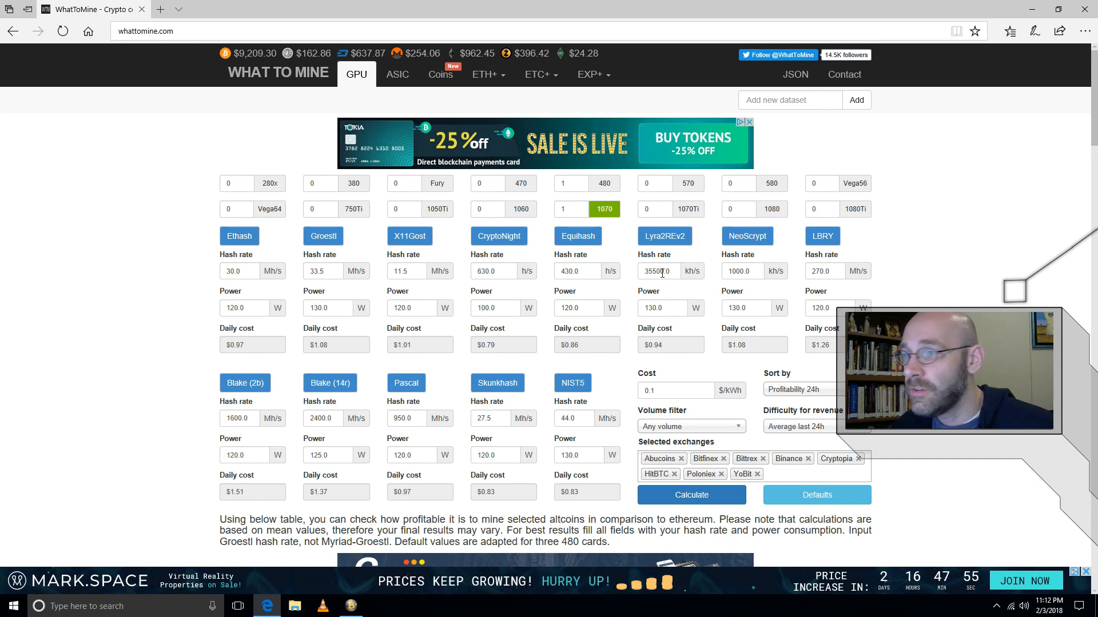
{"action": "left_click", "coordinate": [606, 207]}
{"action": "left_click", "coordinate": [608, 186]}
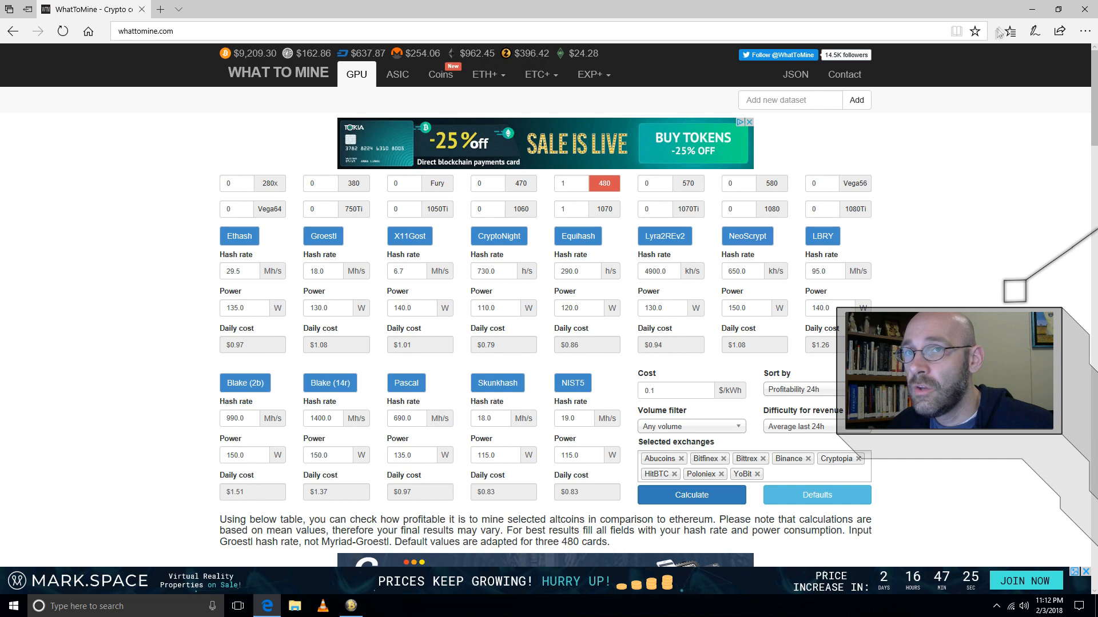
{"action": "left_click", "coordinate": [1027, 10]}
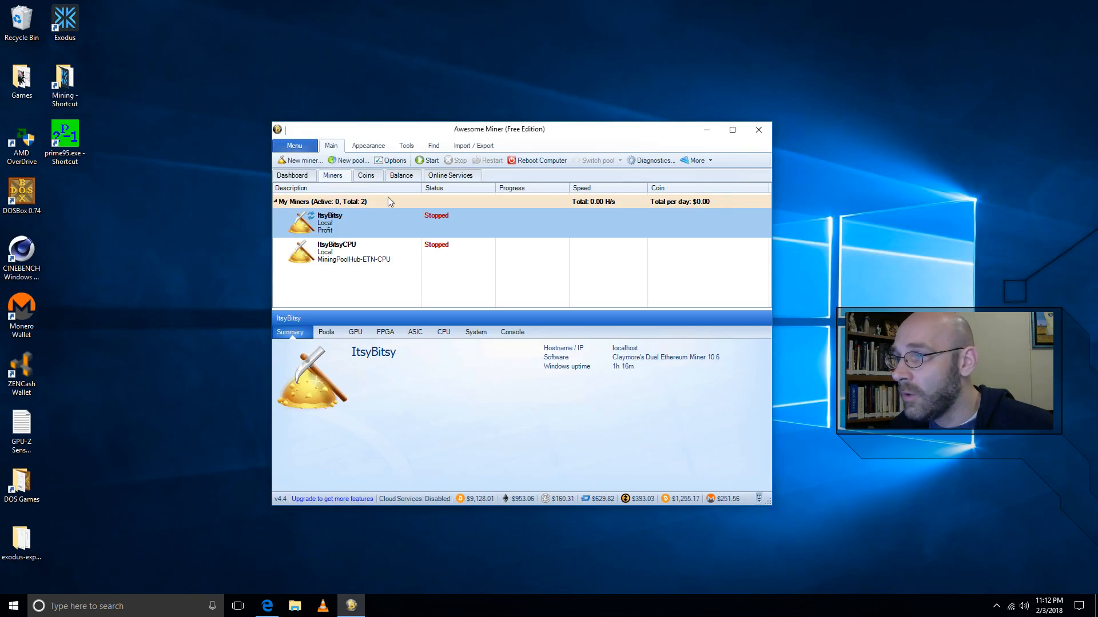
Disable the X17, Xevan, Yescrypt, Timetravel, Tribus and Phi algorithms in the profit switching settings.
{"action": "left_click", "coordinate": [398, 162]}
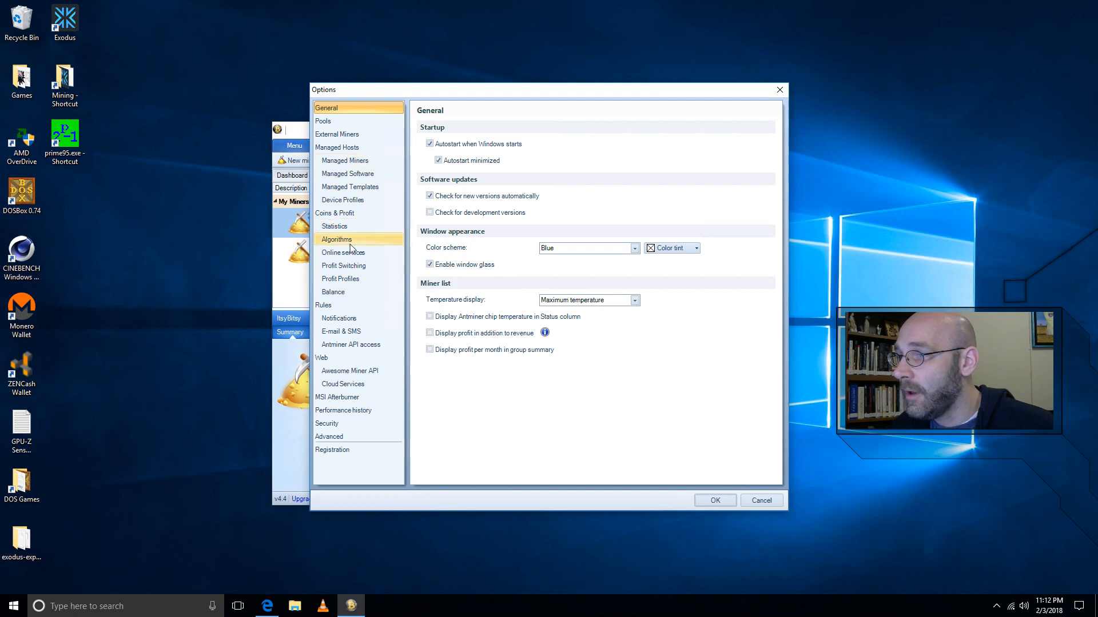
{"action": "left_click", "coordinate": [344, 240]}
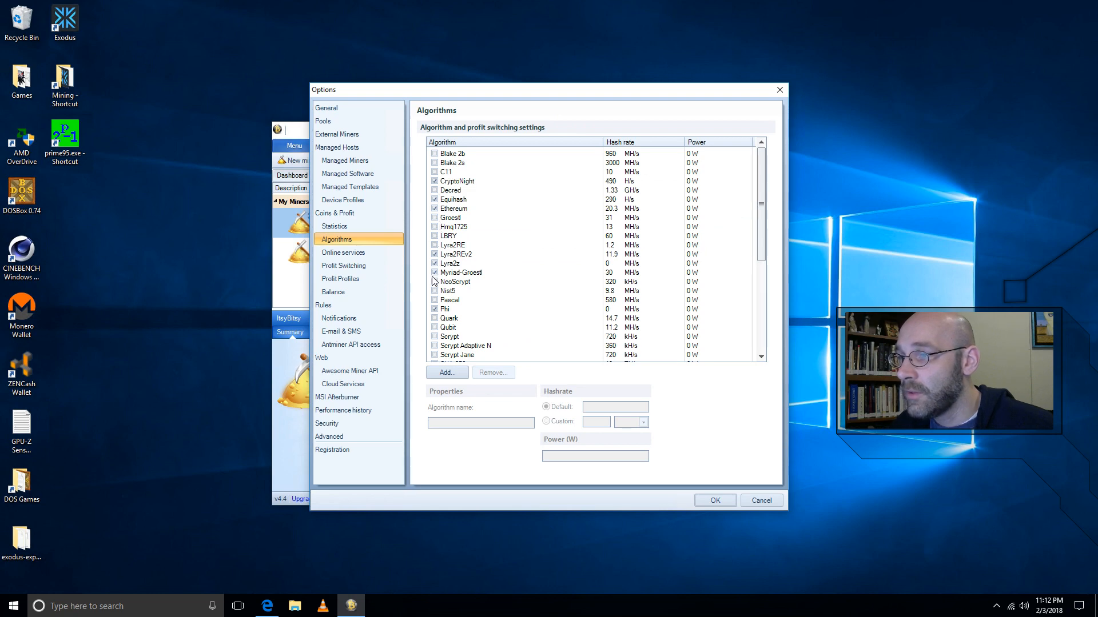
{"action": "scroll", "coordinate": [440, 320], "scroll_direction": "down", "scroll_amount": 6}
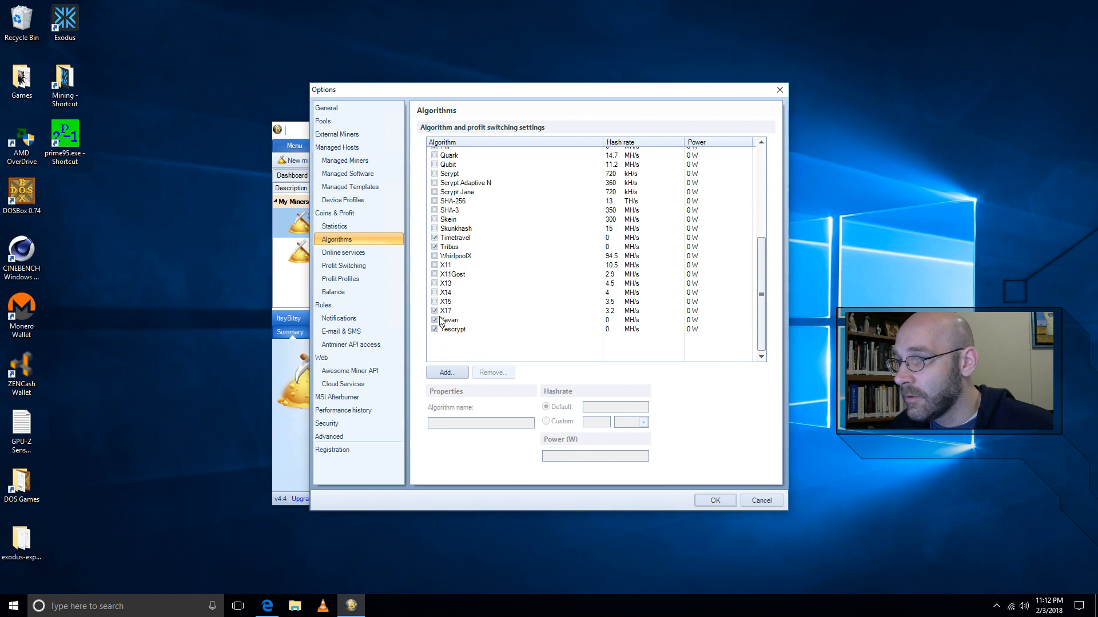
{"action": "left_click", "coordinate": [435, 311]}
{"action": "left_click", "coordinate": [434, 321]}
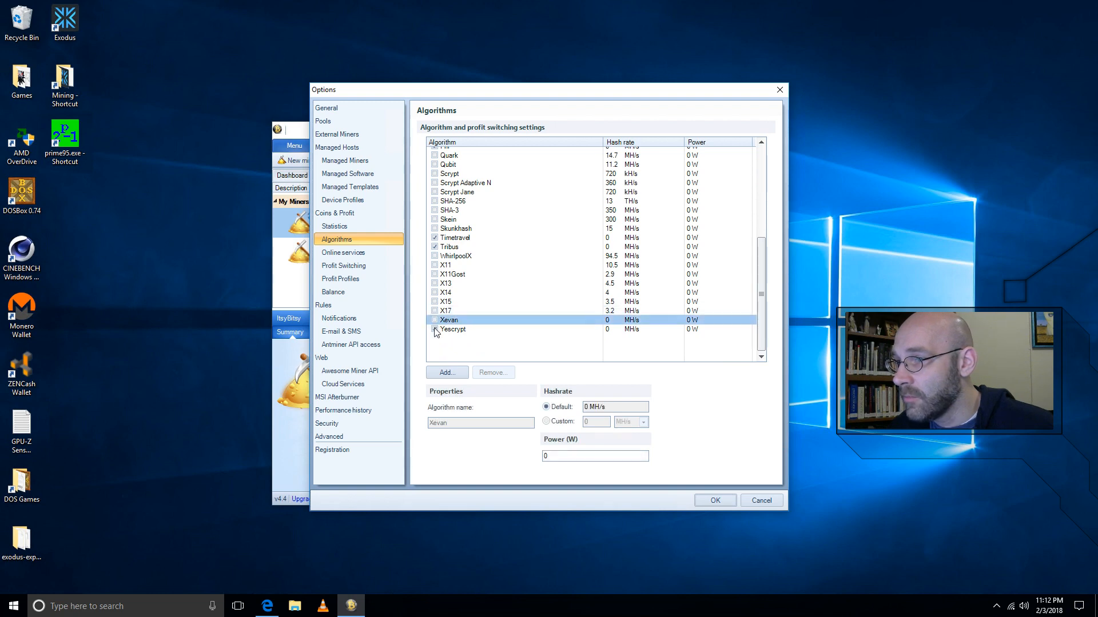
{"action": "left_click", "coordinate": [434, 330]}
{"action": "left_click", "coordinate": [434, 237]}
{"action": "left_click", "coordinate": [435, 247]}
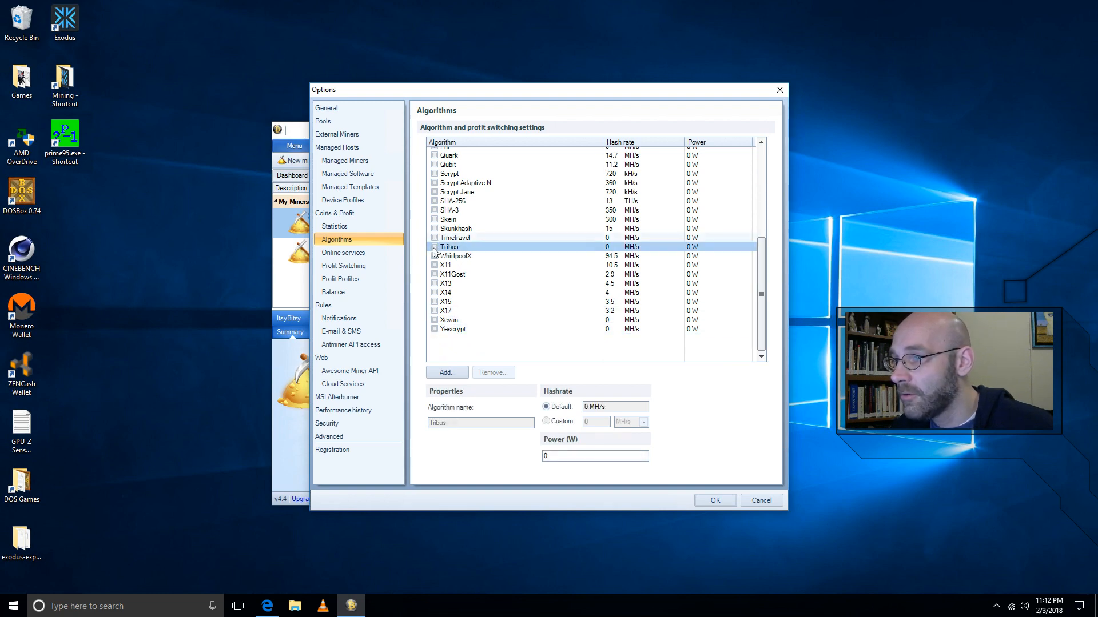
{"action": "scroll", "coordinate": [472, 292], "scroll_direction": "up", "scroll_amount": 3}
{"action": "scroll", "coordinate": [472, 292], "scroll_direction": "up", "scroll_amount": 2}
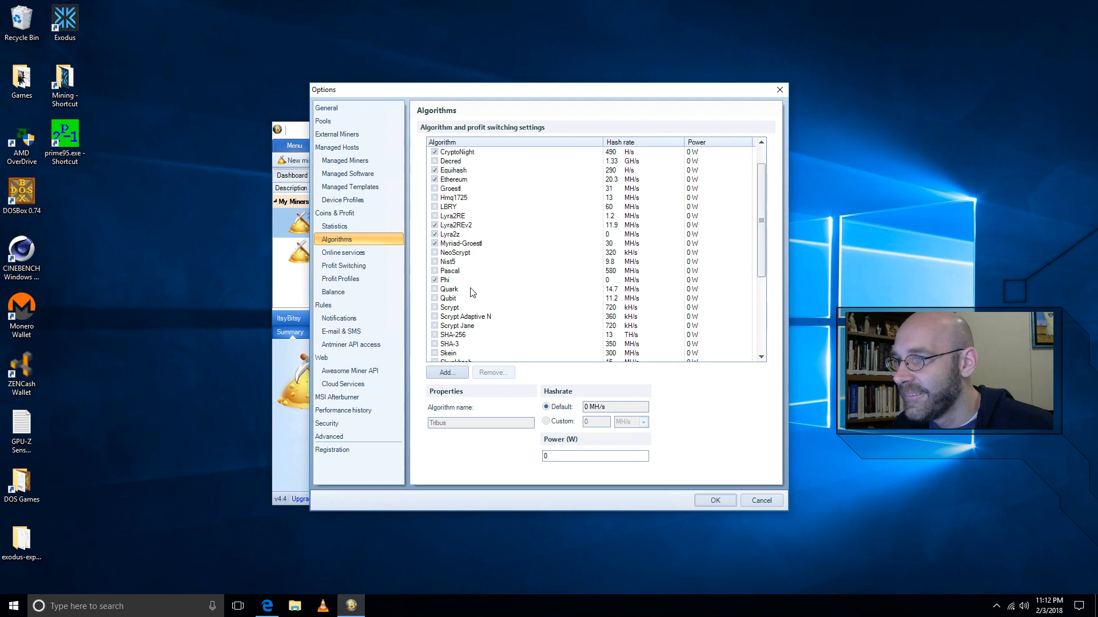
{"action": "left_click", "coordinate": [435, 280]}
{"action": "scroll", "coordinate": [436, 282], "scroll_direction": "up", "scroll_amount": 1}
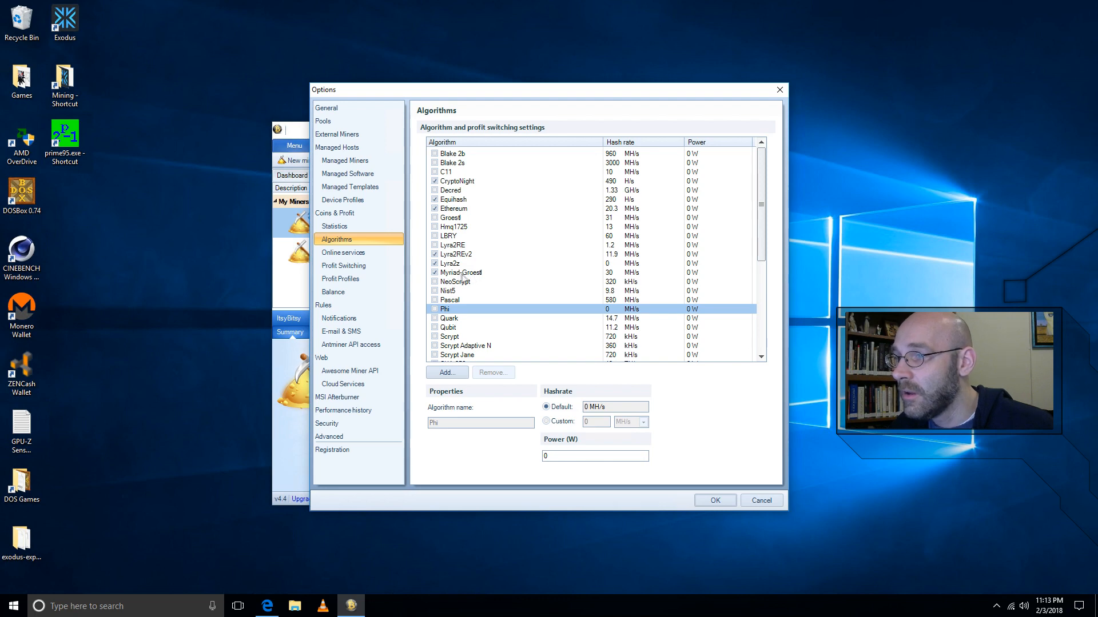
Save the algorithm settings and check the console output of the Claymore CryptoNote miner.
{"action": "left_click", "coordinate": [455, 274]}
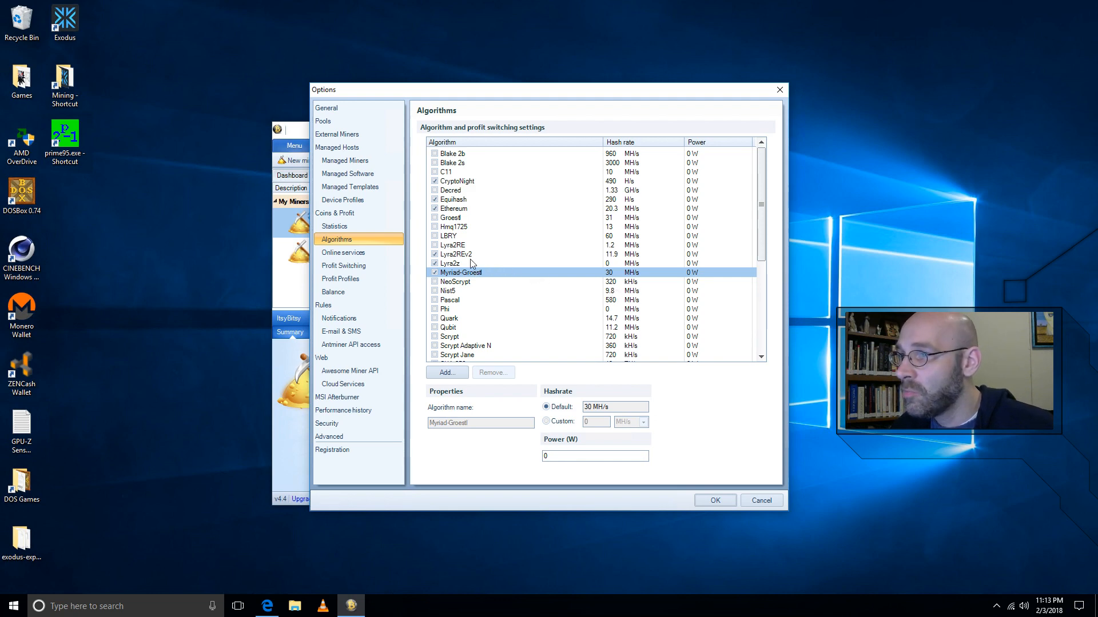
{"action": "left_click", "coordinate": [716, 500]}
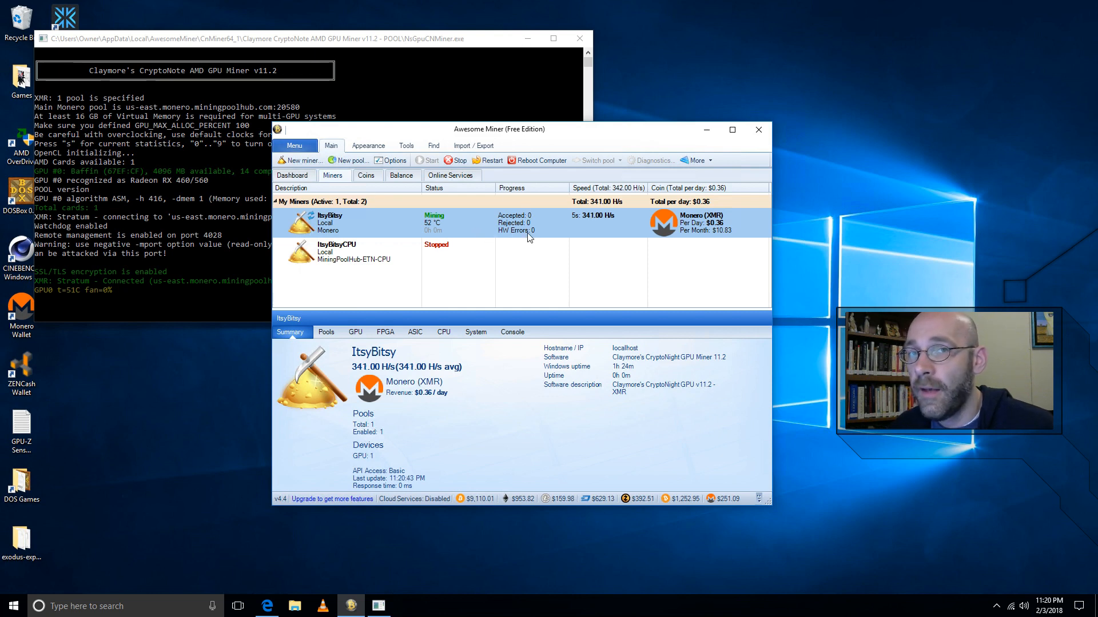
{"action": "left_click", "coordinate": [350, 46]}
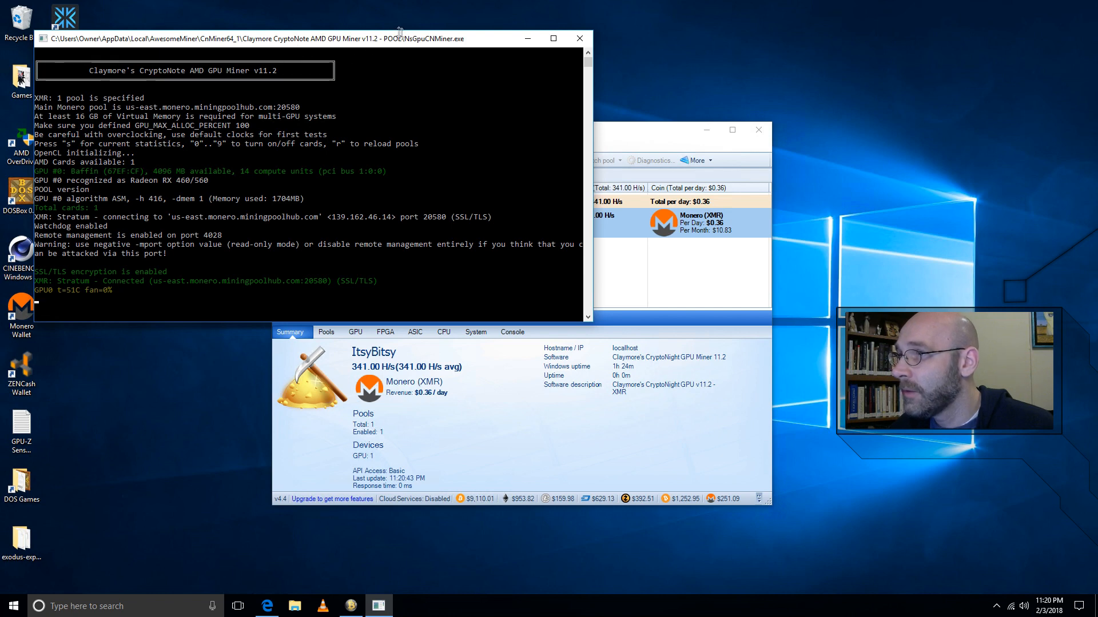
{"action": "left_click", "coordinate": [644, 132]}
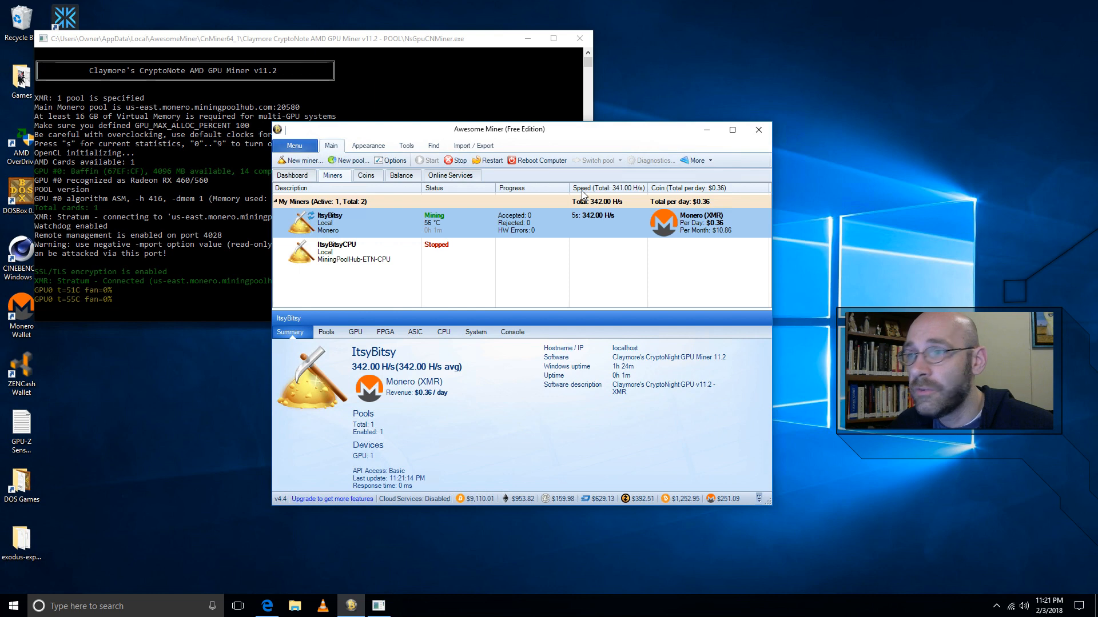
Edit the AMD GPU profit profile and enable XMRig AMD Miner in its mining software.
{"action": "left_click", "coordinate": [392, 162]}
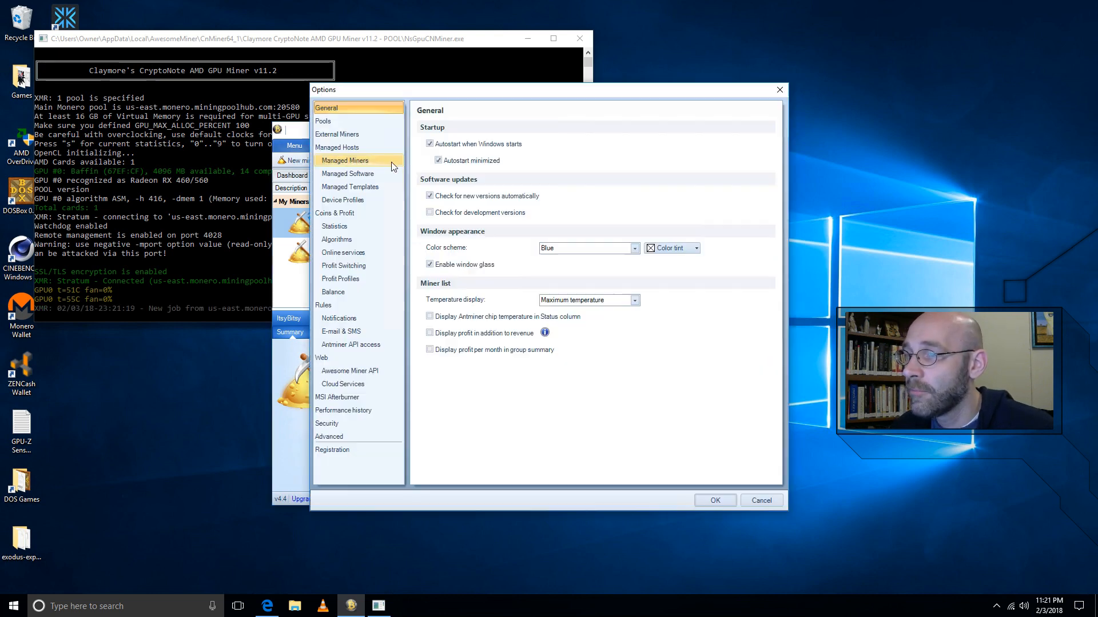
{"action": "left_click", "coordinate": [358, 280]}
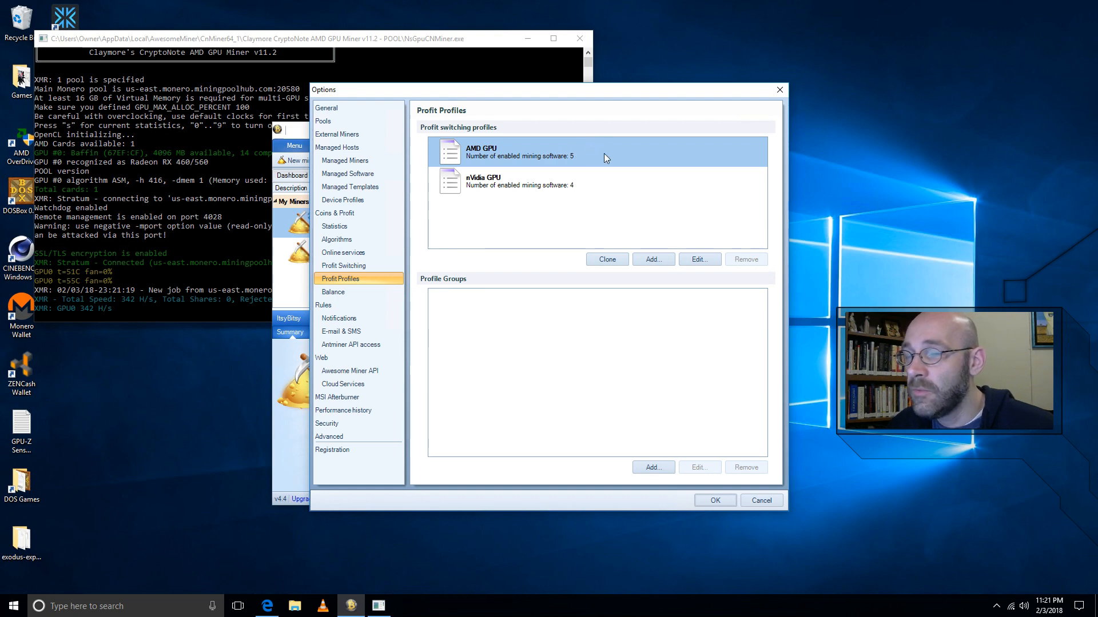
{"action": "left_click", "coordinate": [538, 186]}
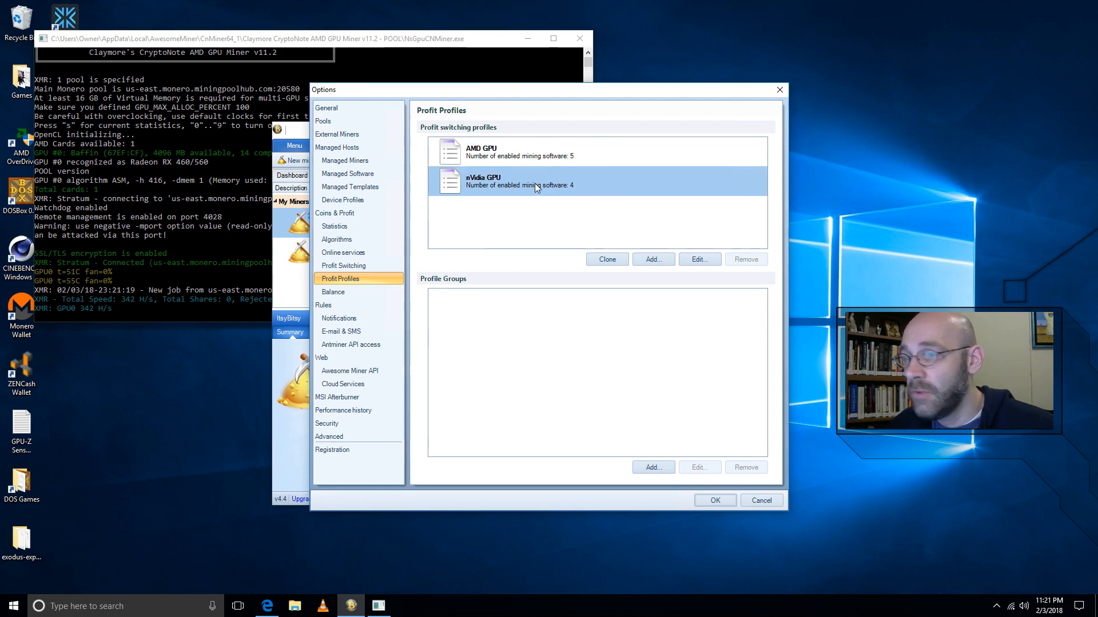
{"action": "left_click", "coordinate": [653, 156]}
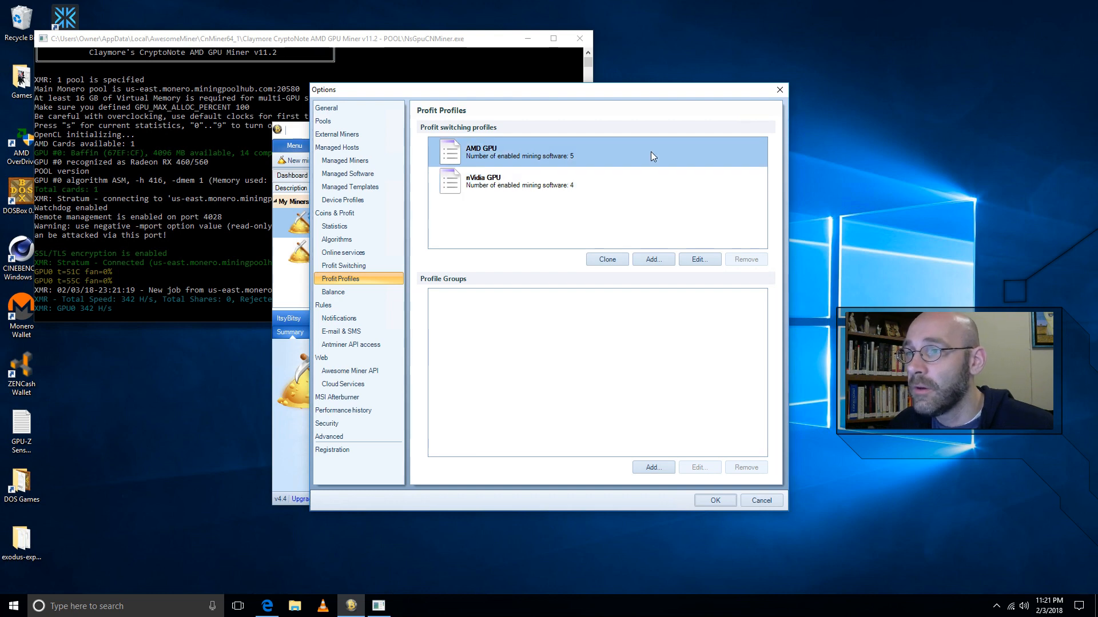
{"action": "left_click", "coordinate": [699, 260]}
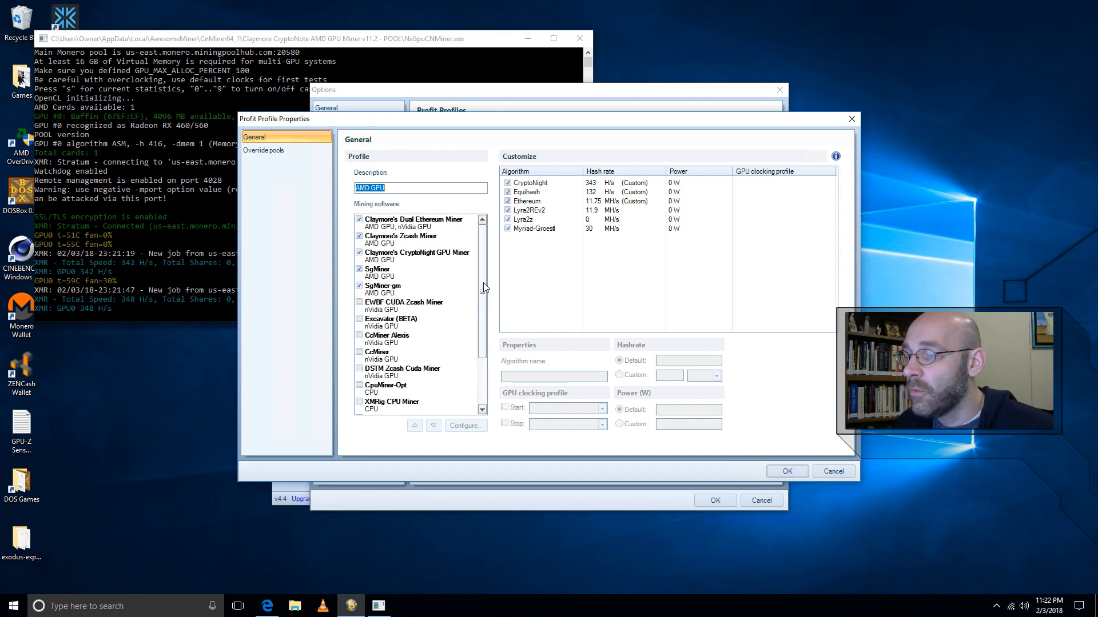
{"action": "left_click_drag", "start_coordinate": [484, 287], "coordinate": [470, 340]}
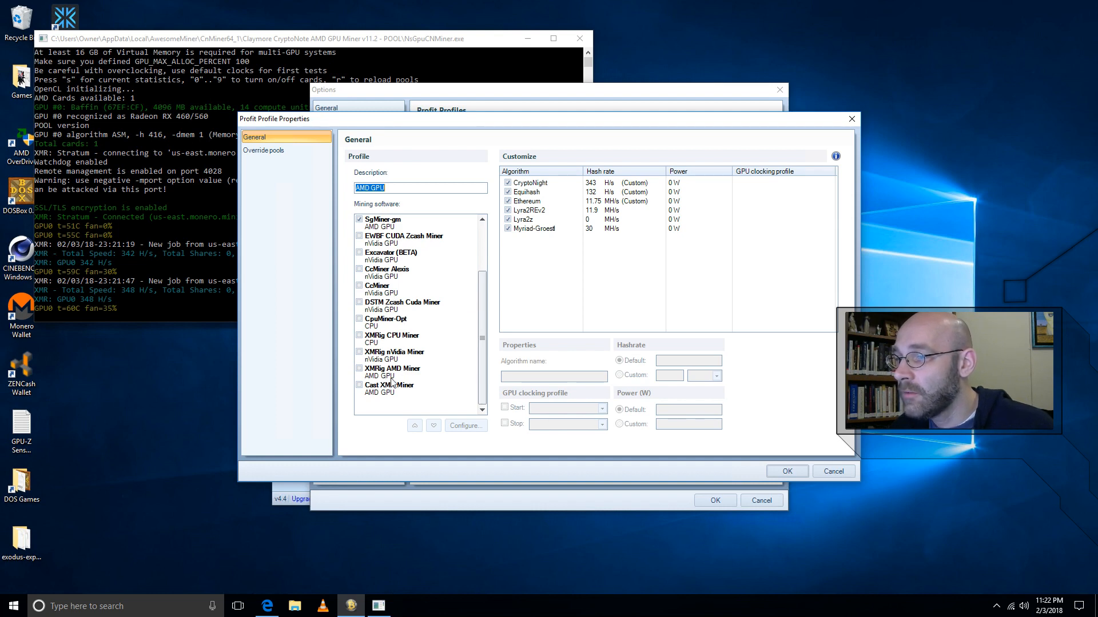
{"action": "left_click", "coordinate": [360, 371]}
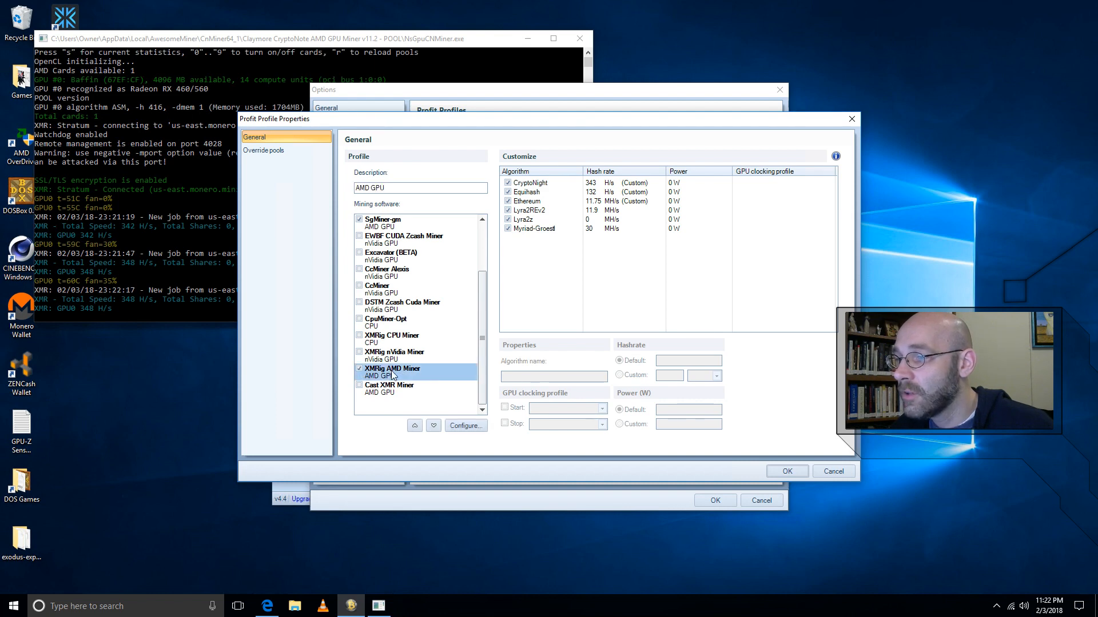
Move XMRig AMD Miner up the priority order to just below Claymore's Dual Ethereum Miner.
{"action": "left_click", "coordinate": [415, 426]}
{"action": "left_click", "coordinate": [415, 426]}
{"action": "left_click", "coordinate": [415, 426]}
{"action": "left_click", "coordinate": [415, 426]}
{"action": "left_click", "coordinate": [415, 426]}
{"action": "left_click", "coordinate": [415, 426]}
{"action": "left_click", "coordinate": [415, 426]}
{"action": "left_click", "coordinate": [415, 426]}
{"action": "left_click", "coordinate": [415, 426]}
{"action": "left_click", "coordinate": [415, 426]}
{"action": "left_click", "coordinate": [415, 426]}
{"action": "left_click", "coordinate": [415, 426]}
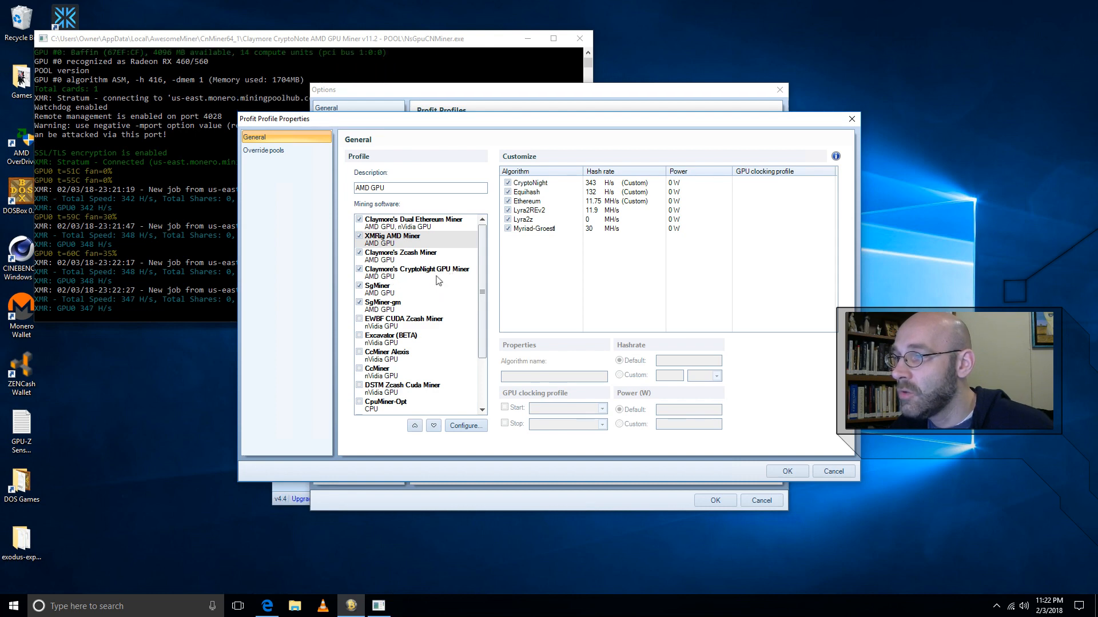
Disable Claymore's CryptoNight GPU Miner in the AMD GPU profile and save the profile and options.
{"action": "left_click", "coordinate": [359, 271]}
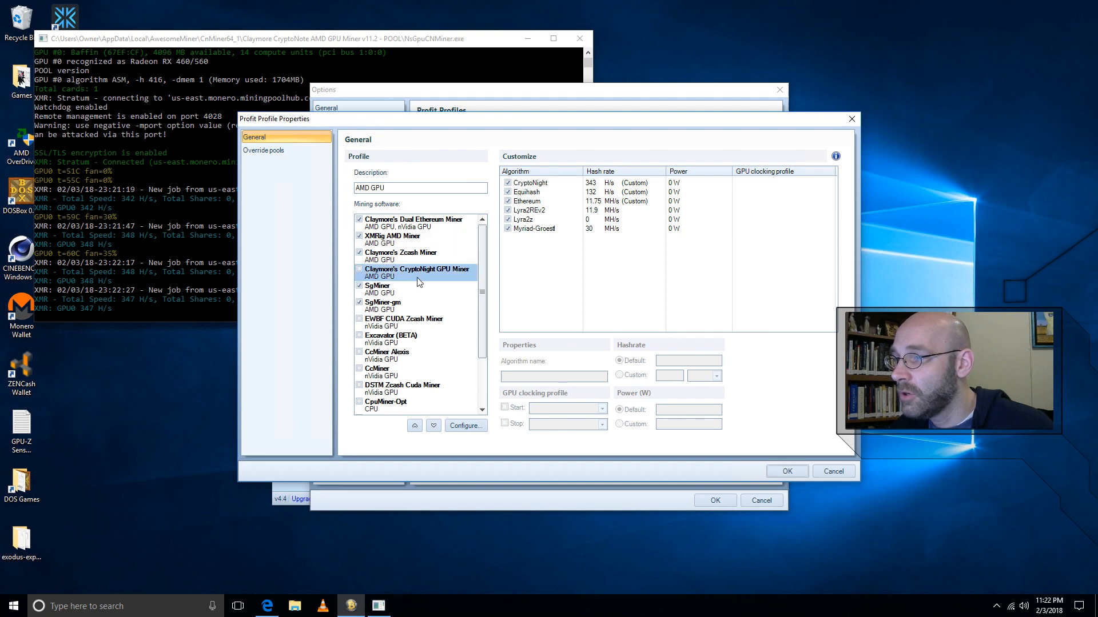
{"action": "left_click", "coordinate": [786, 472]}
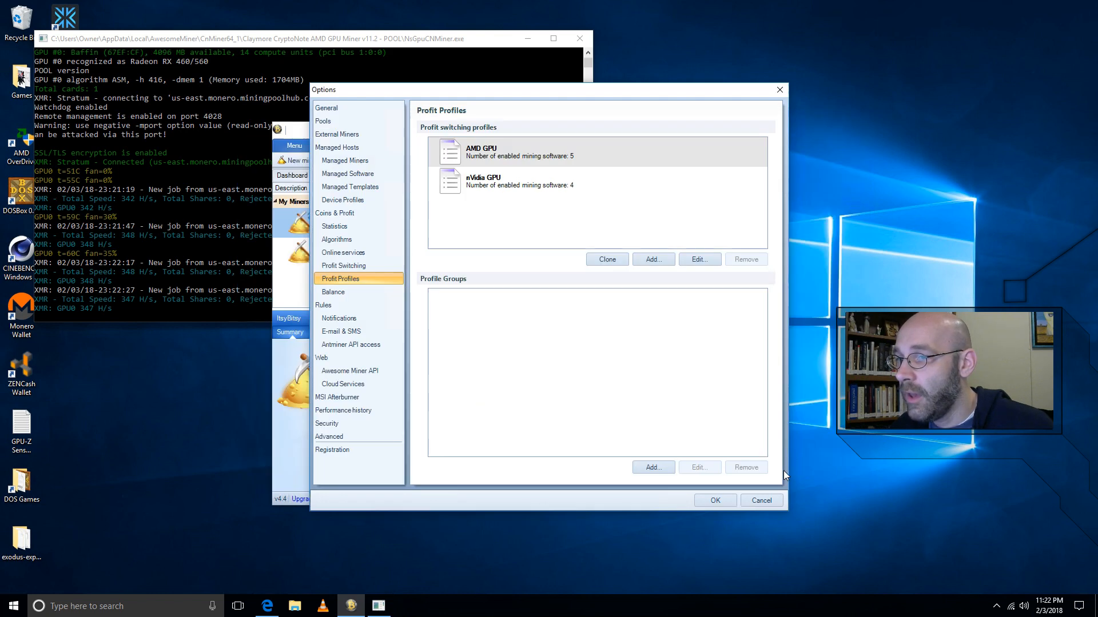
{"action": "left_click", "coordinate": [715, 501]}
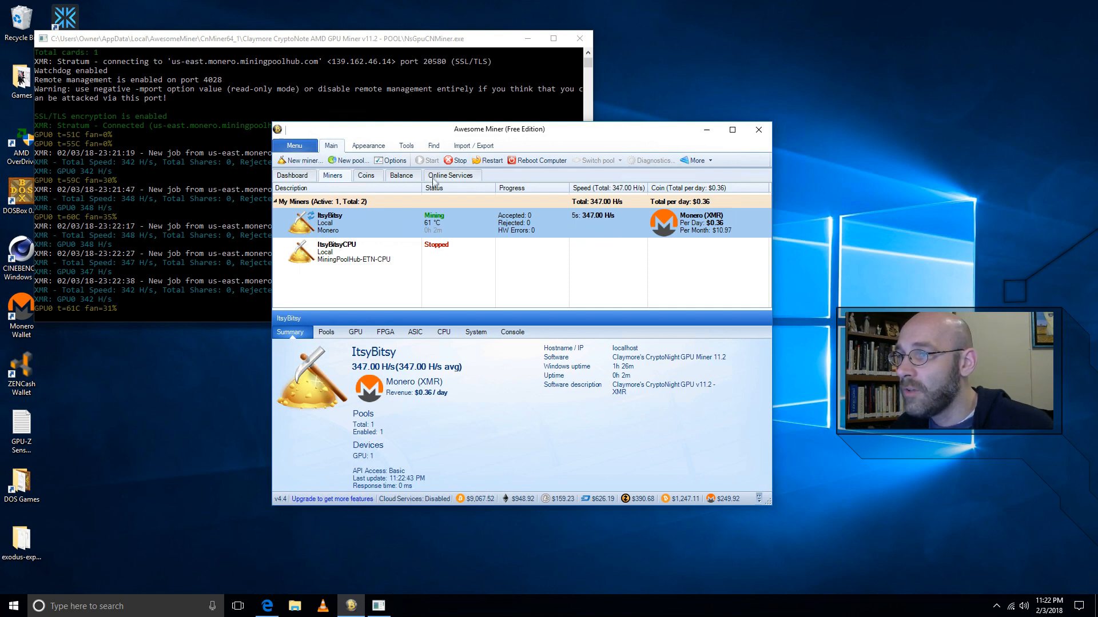
Stop the ItsyBitsy miner and try to start it with the changed mining software.
{"action": "left_click", "coordinate": [458, 161]}
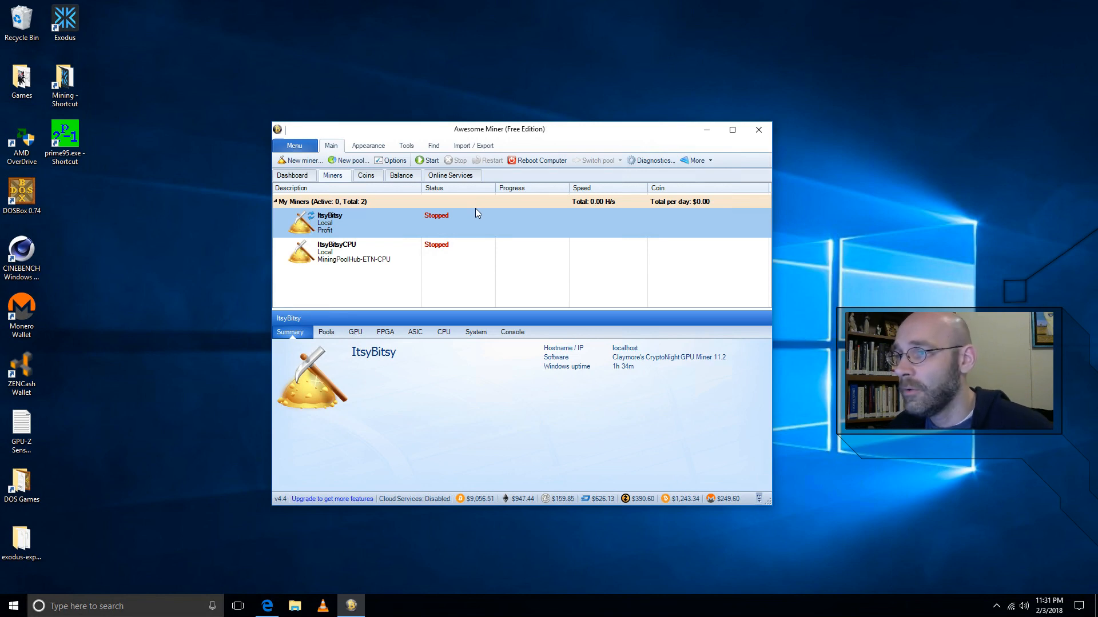
{"action": "left_click", "coordinate": [432, 162]}
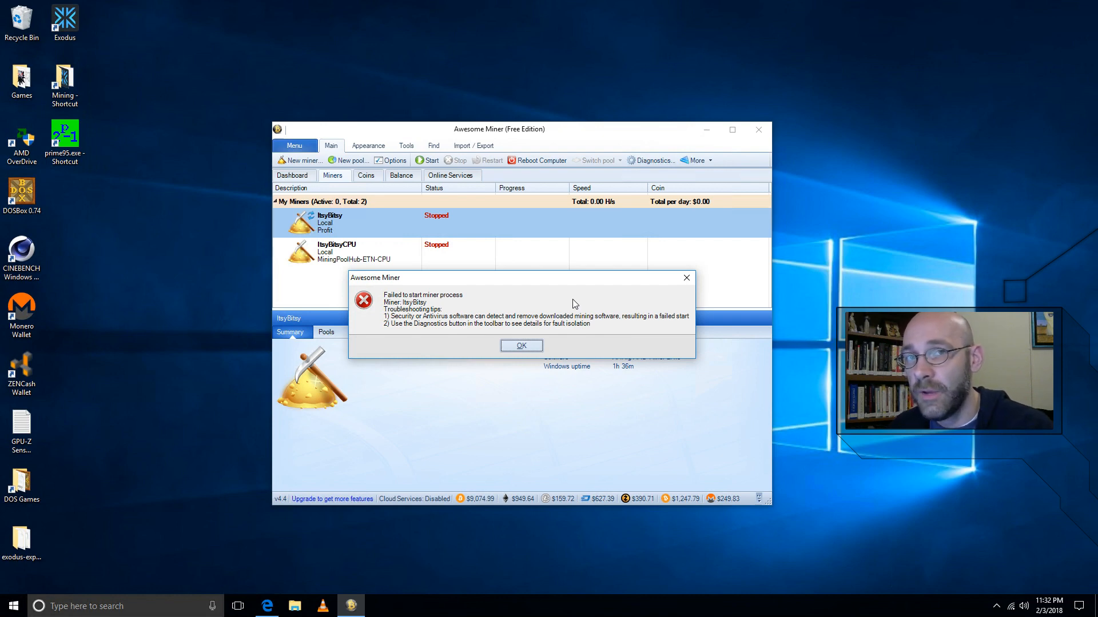
{"action": "left_click", "coordinate": [520, 347]}
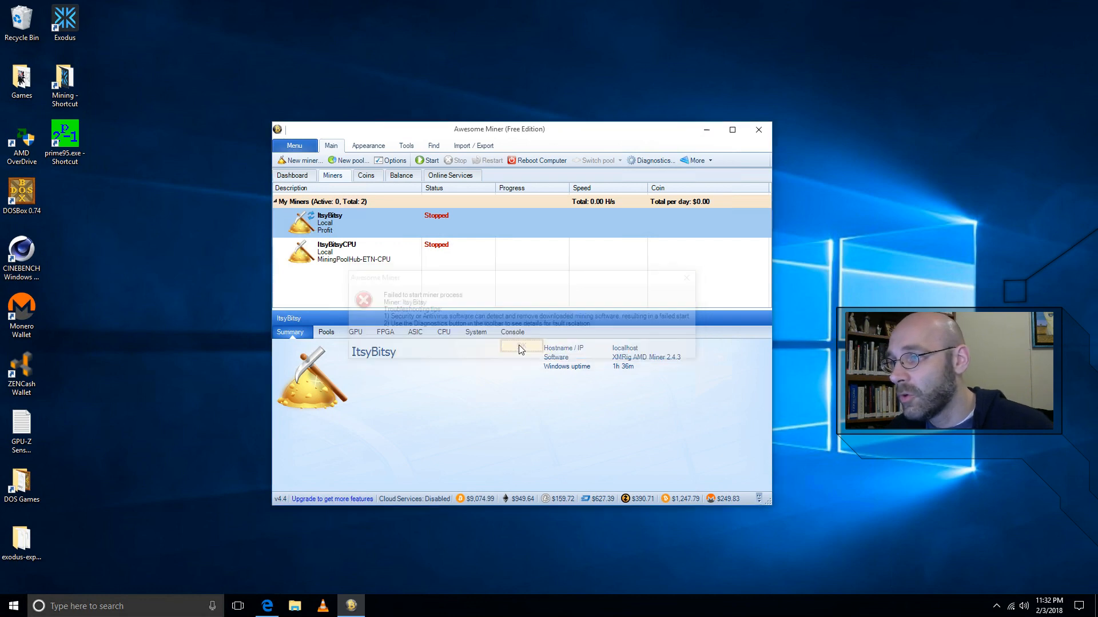
Remove the ssl:// prefix from the Monero pool's server URL and save the pool settings.
{"action": "left_click", "coordinate": [403, 162]}
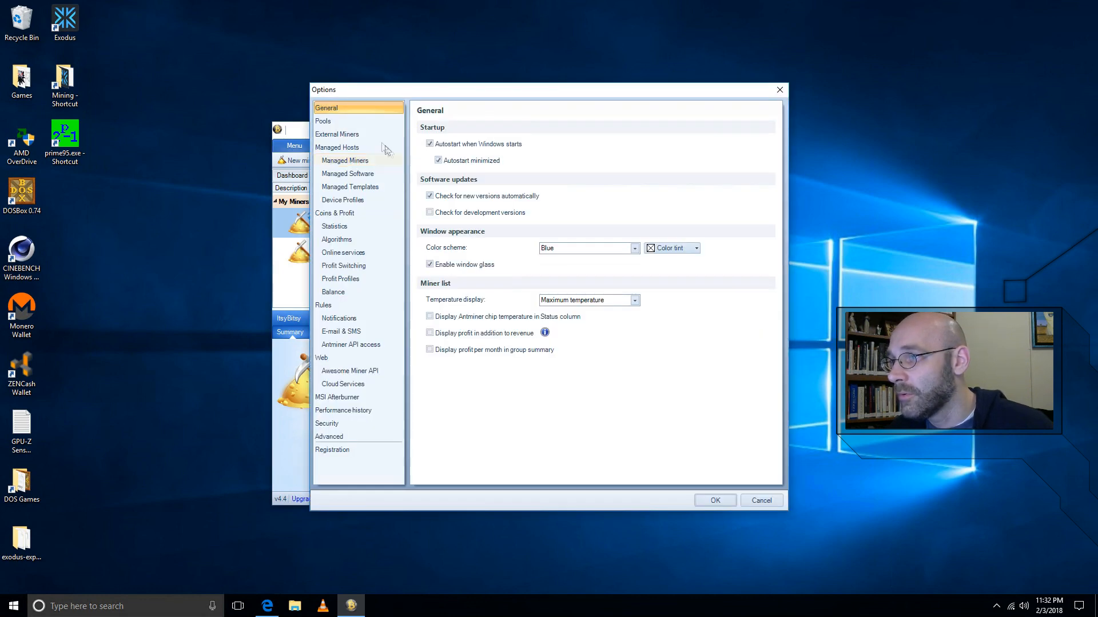
{"action": "left_click", "coordinate": [360, 120]}
{"action": "left_click", "coordinate": [579, 369]}
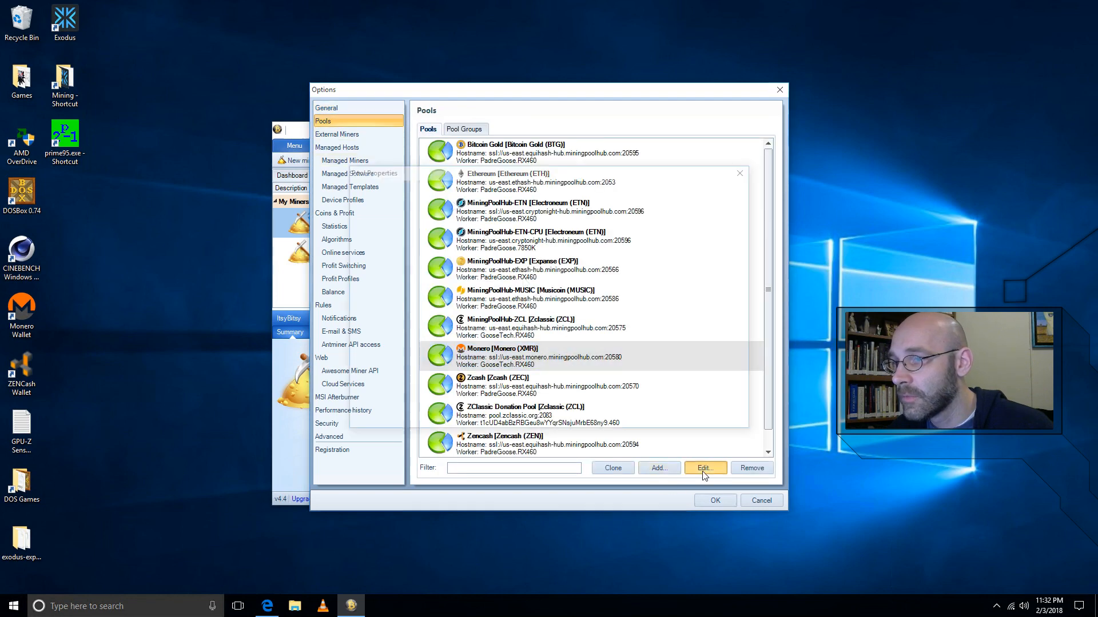
{"action": "left_click", "coordinate": [705, 468]}
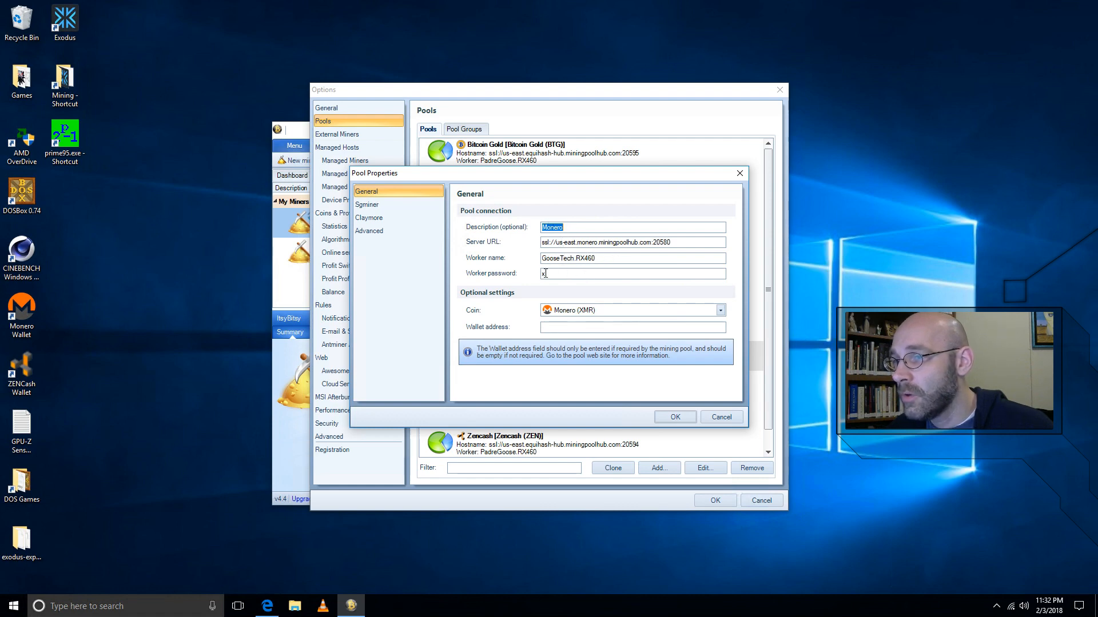
{"action": "left_click", "coordinate": [367, 205]}
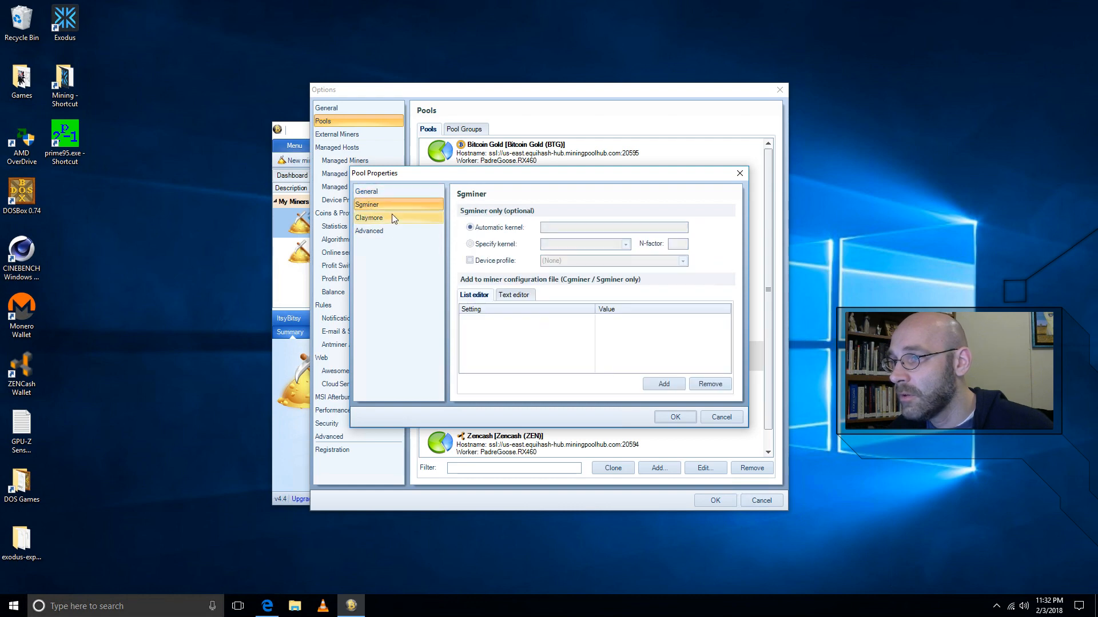
{"action": "left_click", "coordinate": [393, 216]}
{"action": "left_click", "coordinate": [401, 231]}
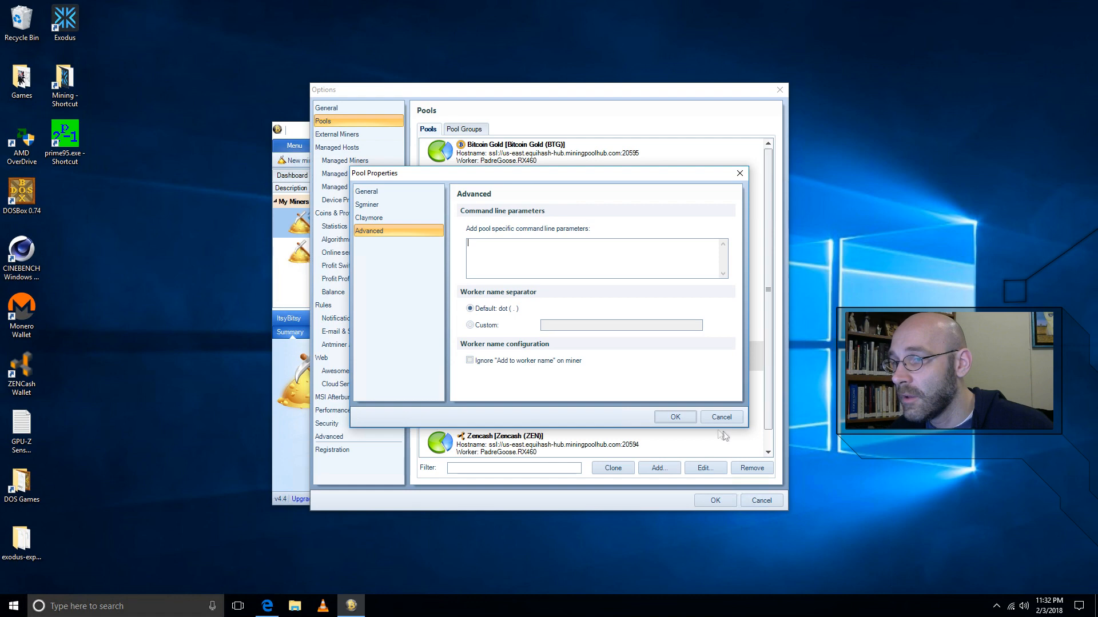
{"action": "left_click", "coordinate": [386, 190]}
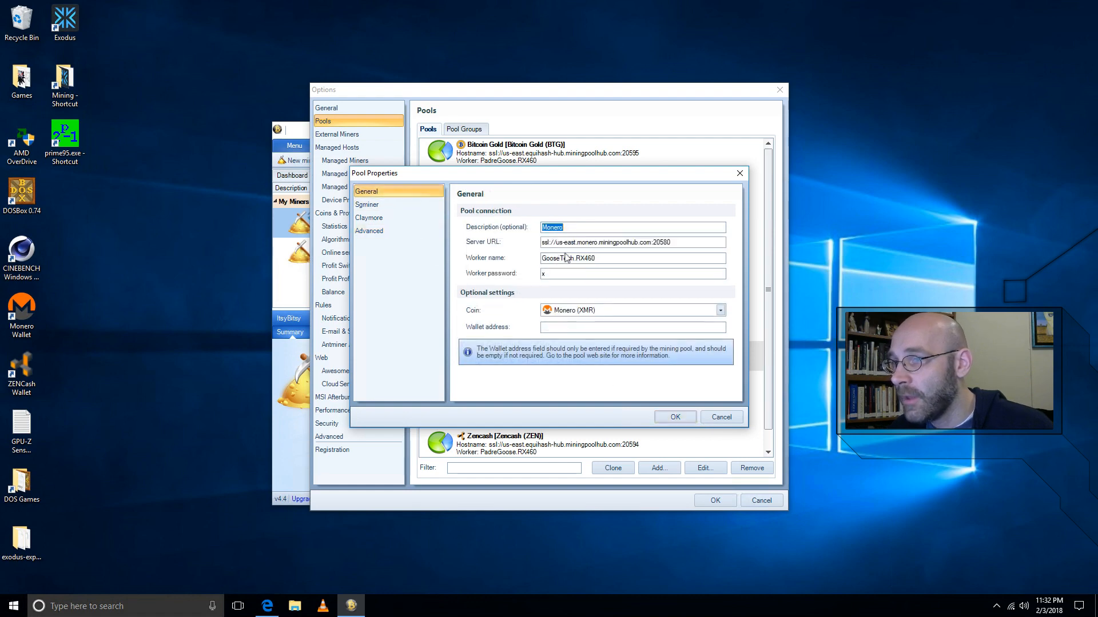
{"action": "left_click_drag", "start_coordinate": [556, 242], "coordinate": [541, 242]}
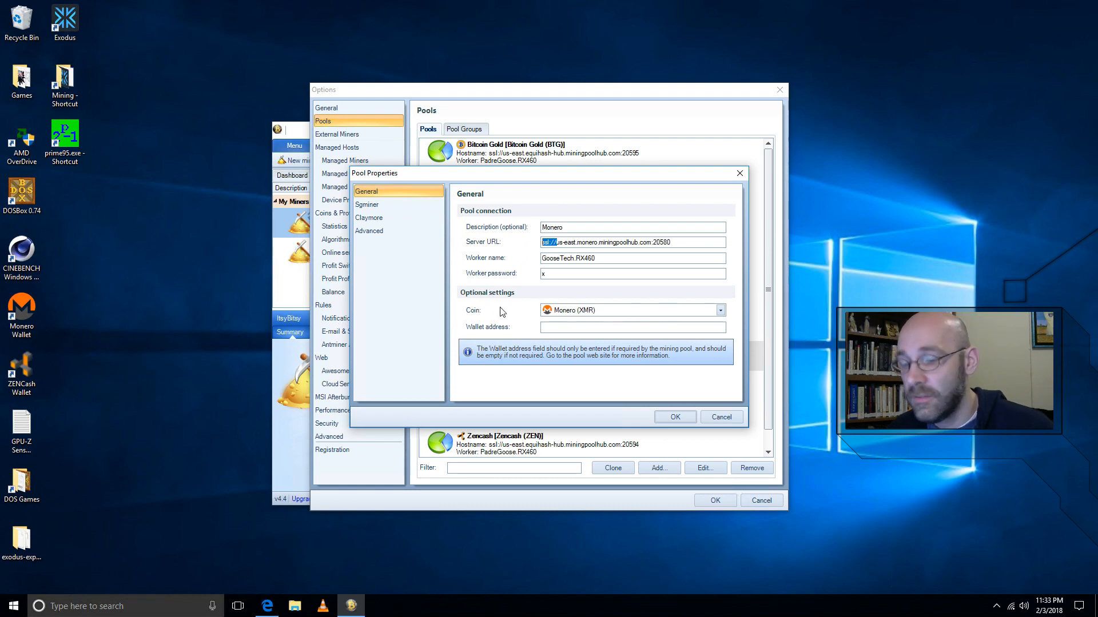
{"action": "key", "text": "BackSpace"}
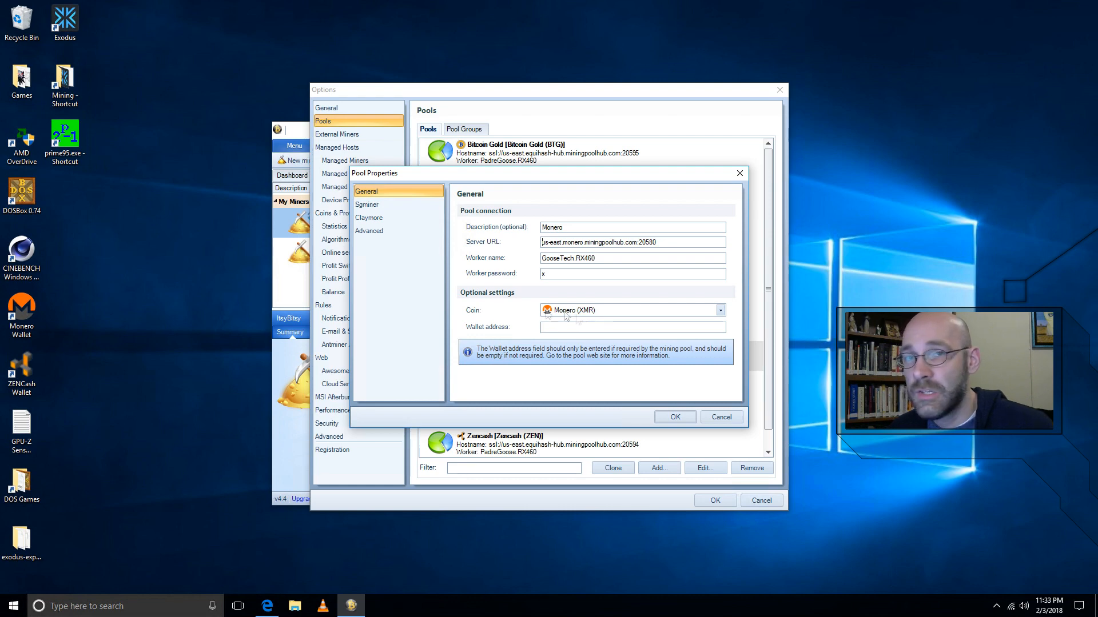
{"action": "left_click", "coordinate": [668, 416]}
{"action": "left_click", "coordinate": [715, 500]}
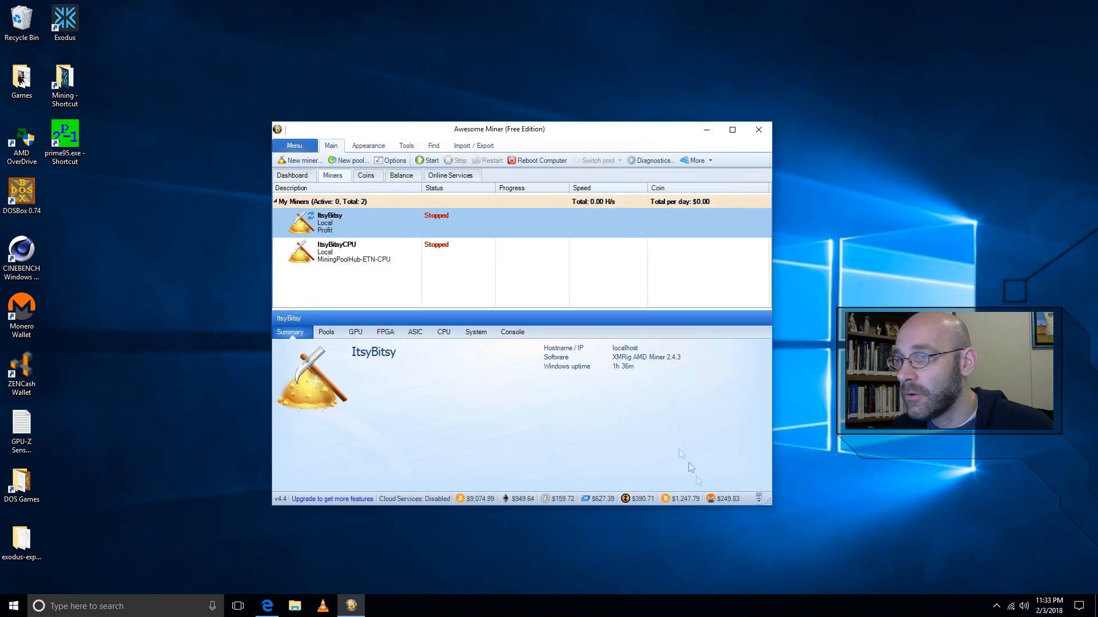
Start the ItsyBitsy miner again and check its XMRig console output and mining status.
{"action": "left_click", "coordinate": [432, 160]}
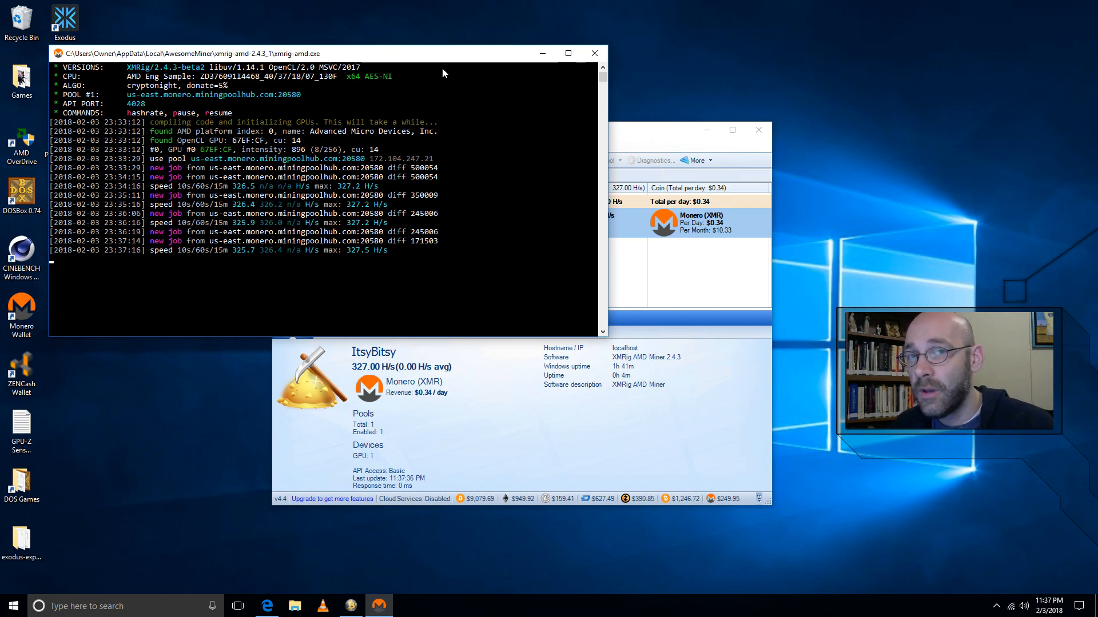
{"action": "left_click", "coordinate": [639, 132]}
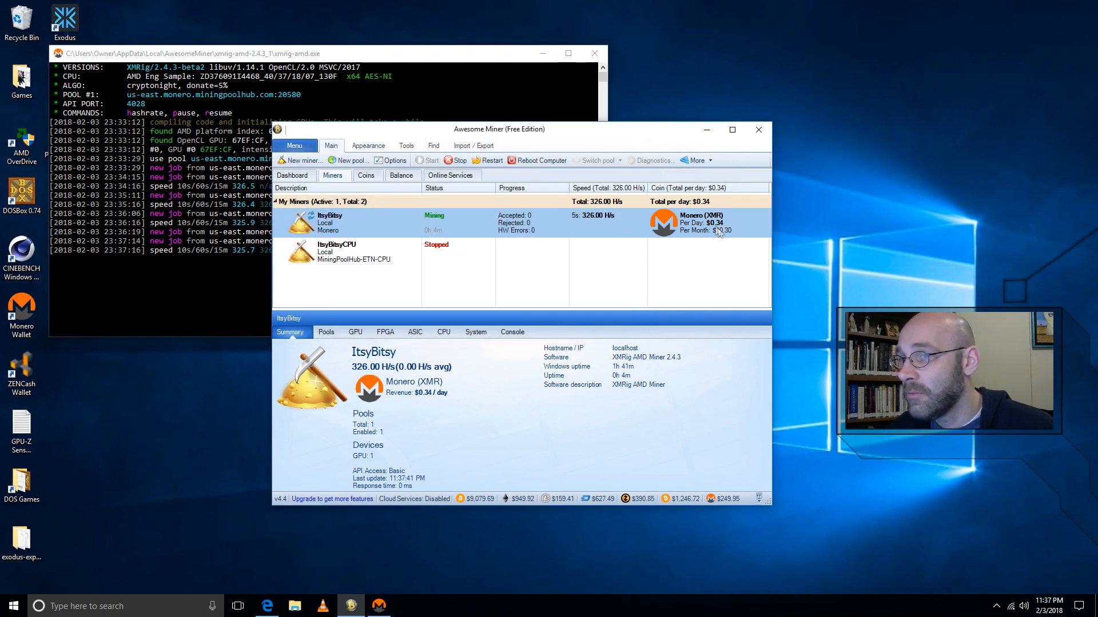
Open the Monero pool's advanced properties for entering pool-specific command line parameters.
{"action": "left_click", "coordinate": [395, 161]}
{"action": "left_click", "coordinate": [335, 121]}
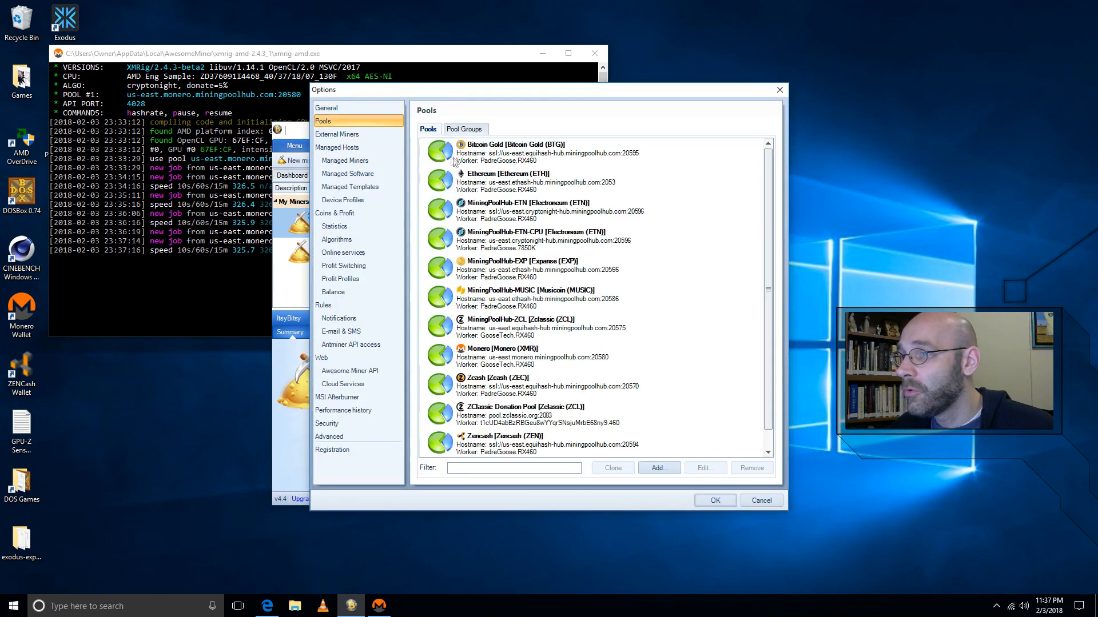
{"action": "left_click", "coordinate": [532, 359]}
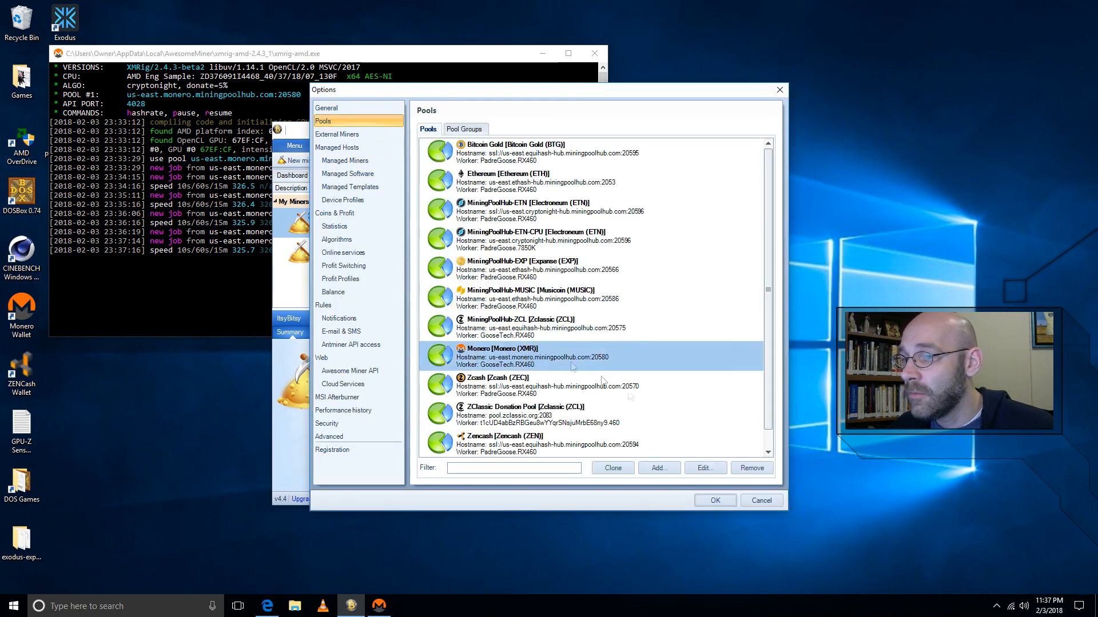
{"action": "left_click", "coordinate": [704, 468]}
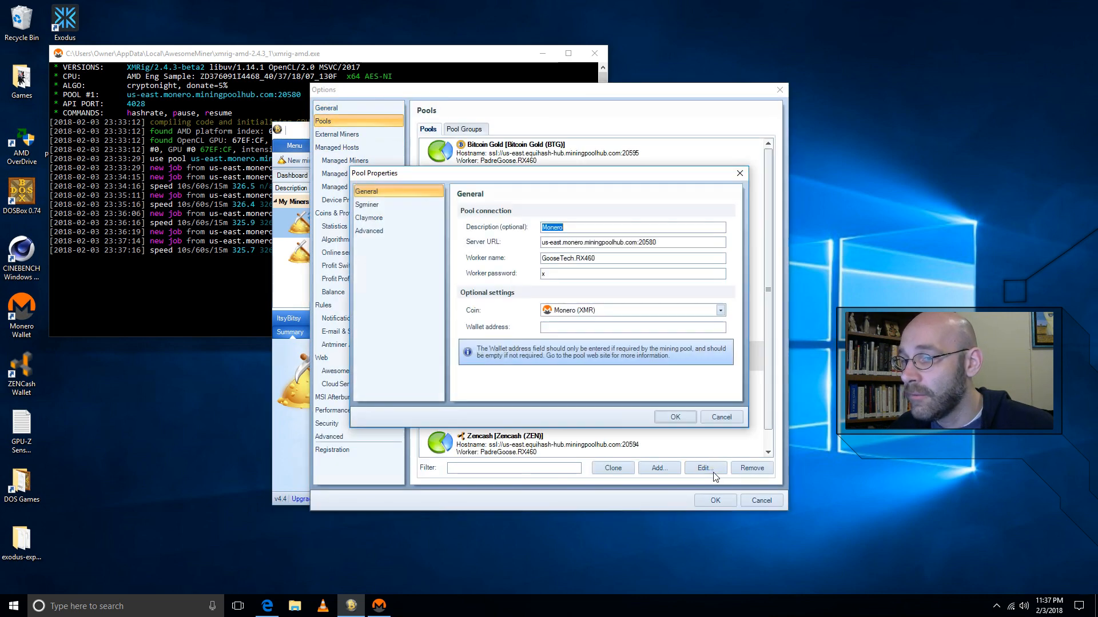
{"action": "left_click", "coordinate": [386, 230]}
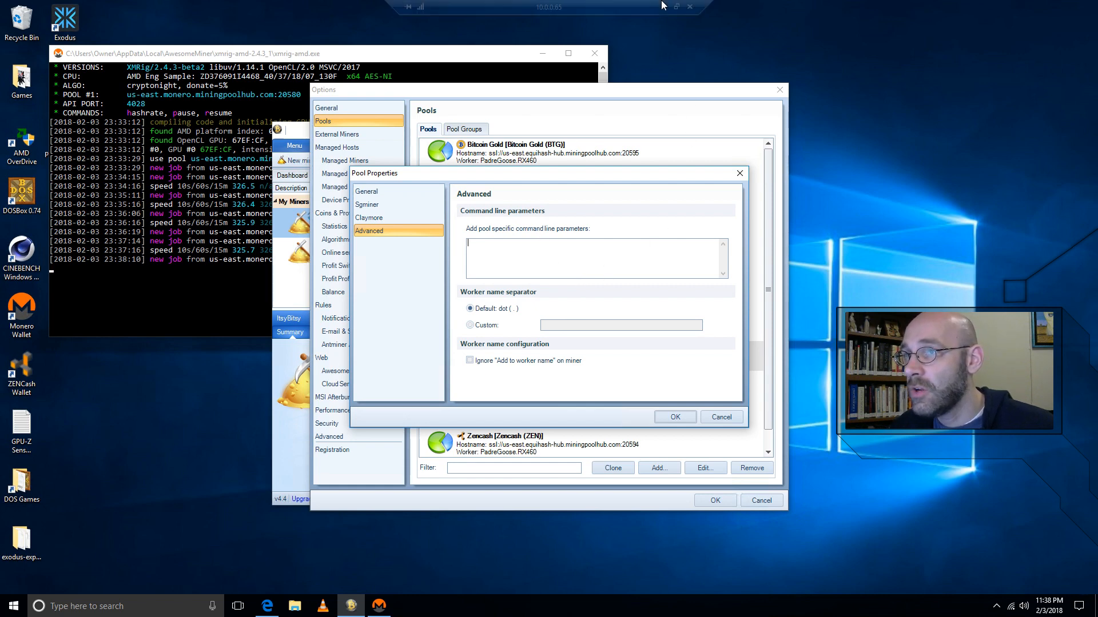
Leave the remote desktop session for Chrome and copy the --donate-level option from the xmrig-amd GitHub page.
{"action": "left_click", "coordinate": [664, 8]}
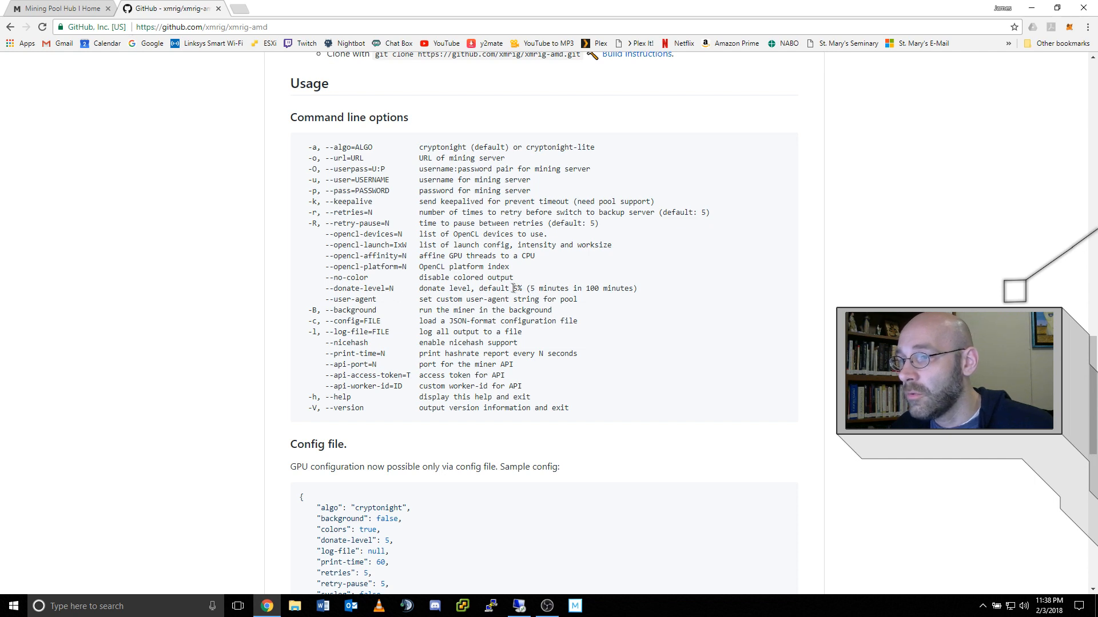
{"action": "left_click_drag", "start_coordinate": [326, 288], "coordinate": [393, 293]}
{"action": "right_click", "coordinate": [393, 292]}
{"action": "left_click", "coordinate": [416, 299]}
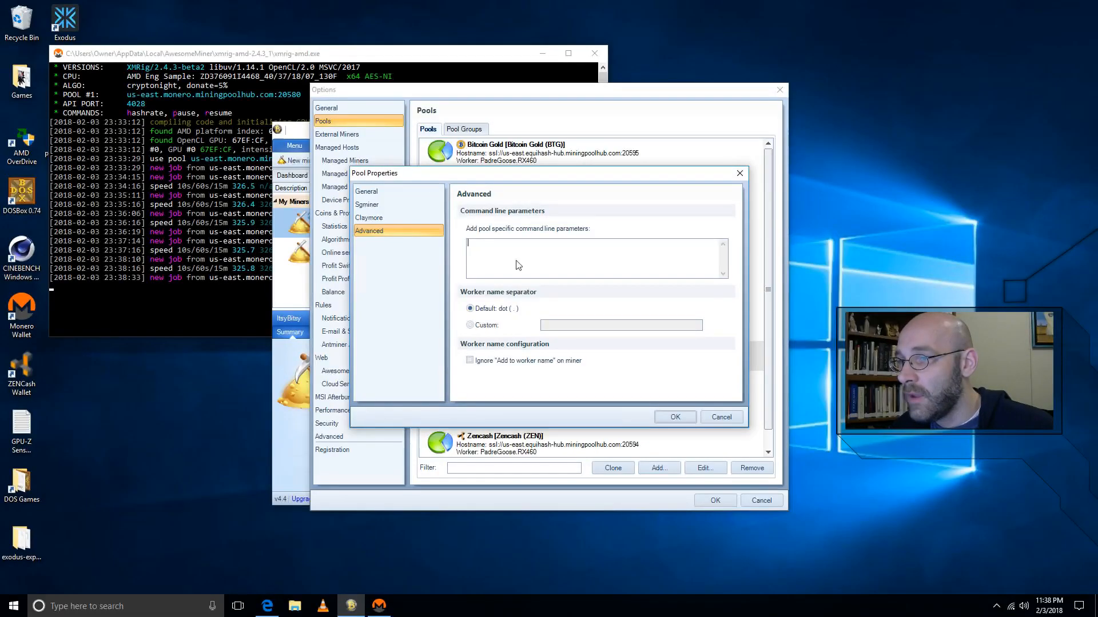
Add --donate-level=1 to the Monero pool's command line parameters from the copied option and save the pool and program options.
{"action": "right_click", "coordinate": [518, 261]}
{"action": "left_click", "coordinate": [541, 310]}
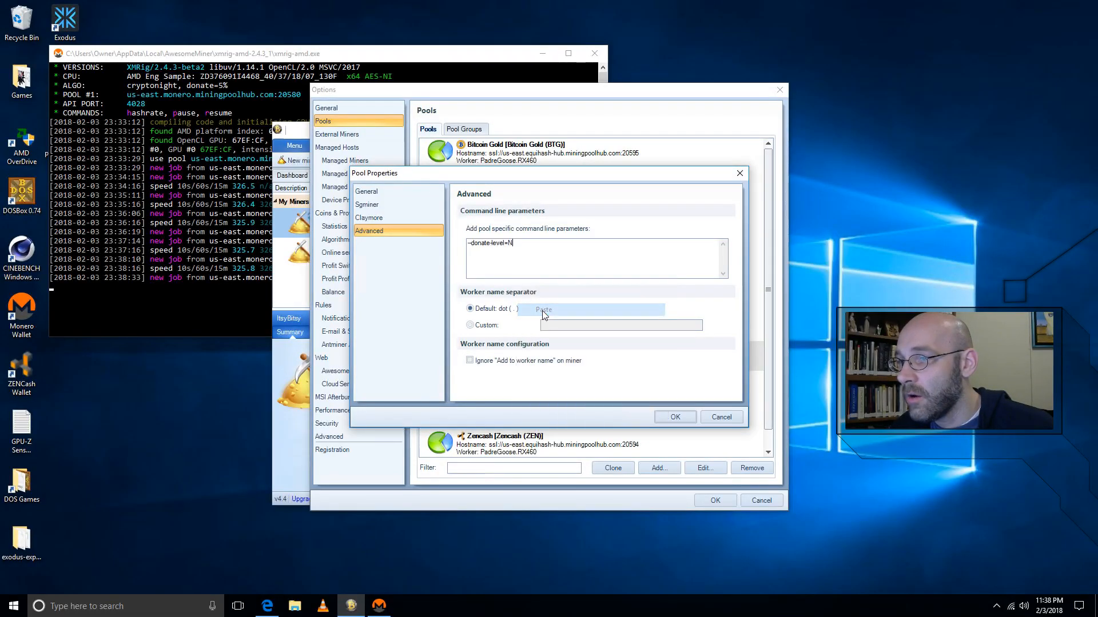
{"action": "key", "text": "BackSpace"}
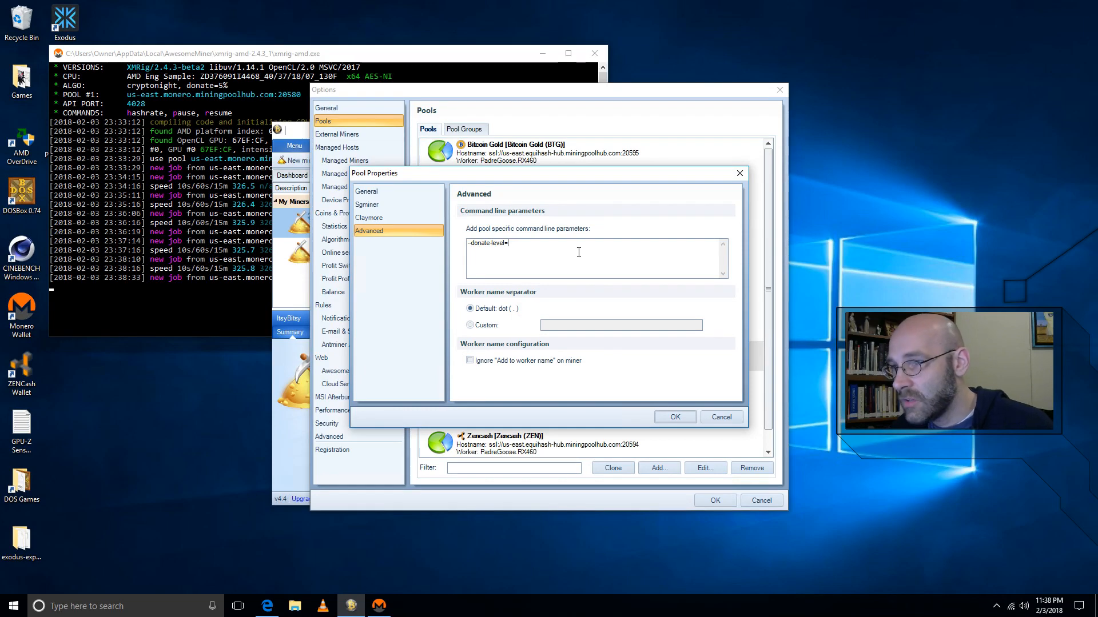
{"action": "type", "text": "1"}
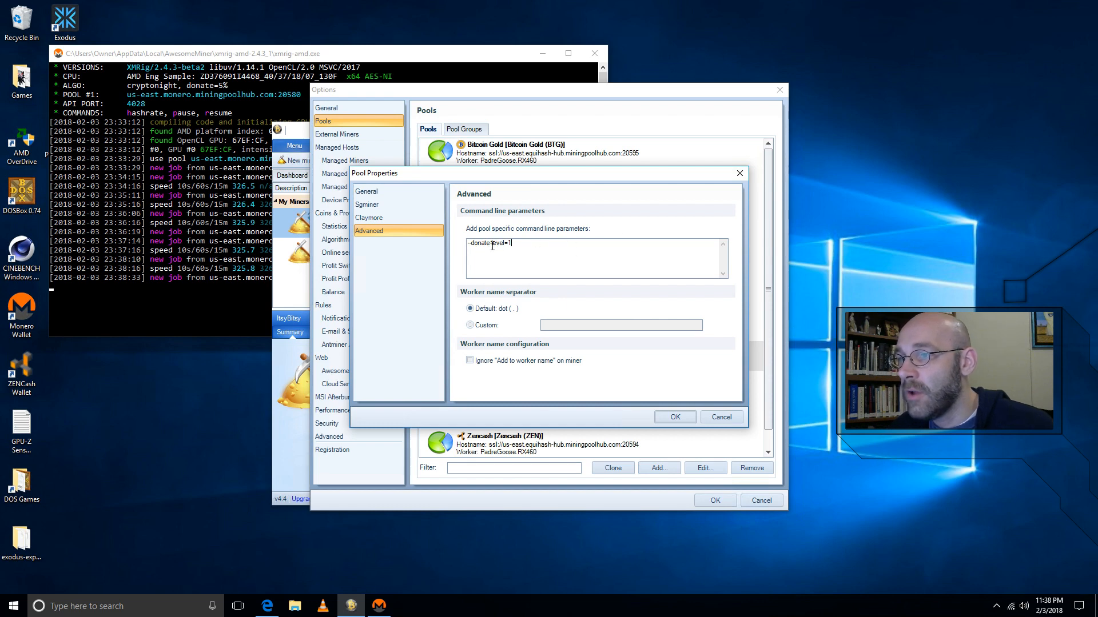
{"action": "left_click", "coordinate": [683, 420]}
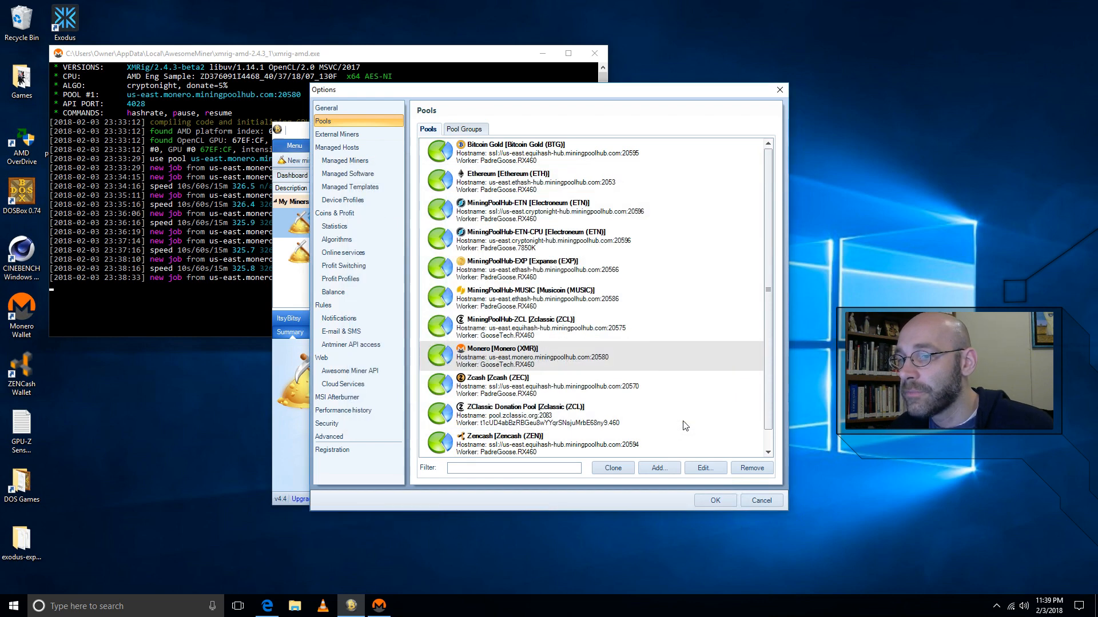
{"action": "left_click", "coordinate": [714, 501]}
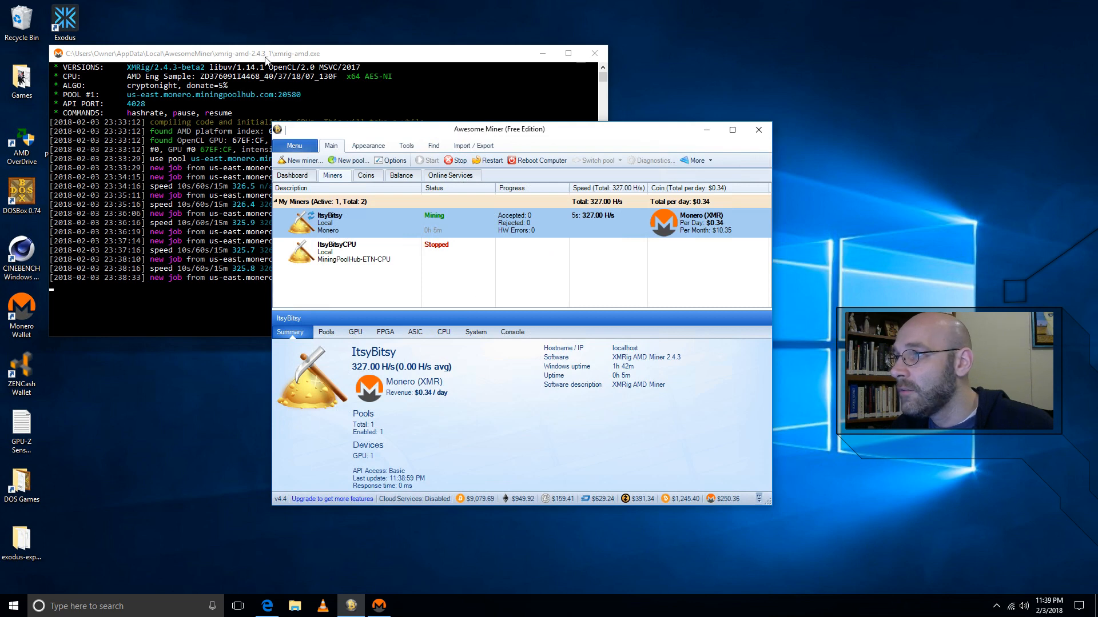
Check the donation level in the running XMRig console, then stop and restart the ItsyBitsy miner to apply the new parameter.
{"action": "left_click", "coordinate": [268, 64]}
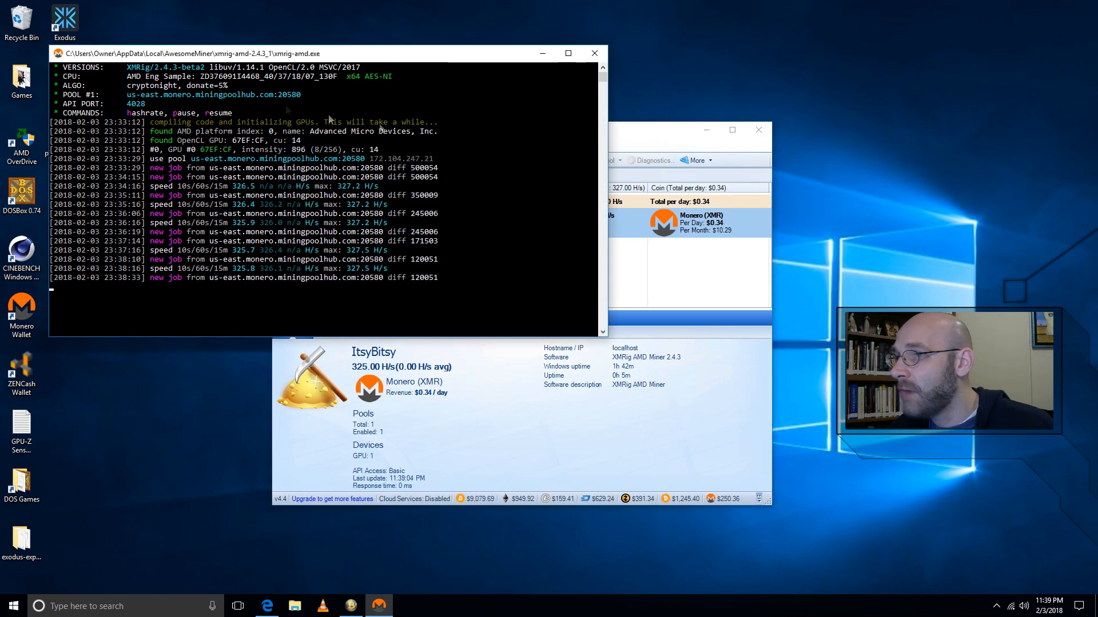
{"action": "left_click", "coordinate": [636, 141]}
{"action": "left_click", "coordinate": [456, 160]}
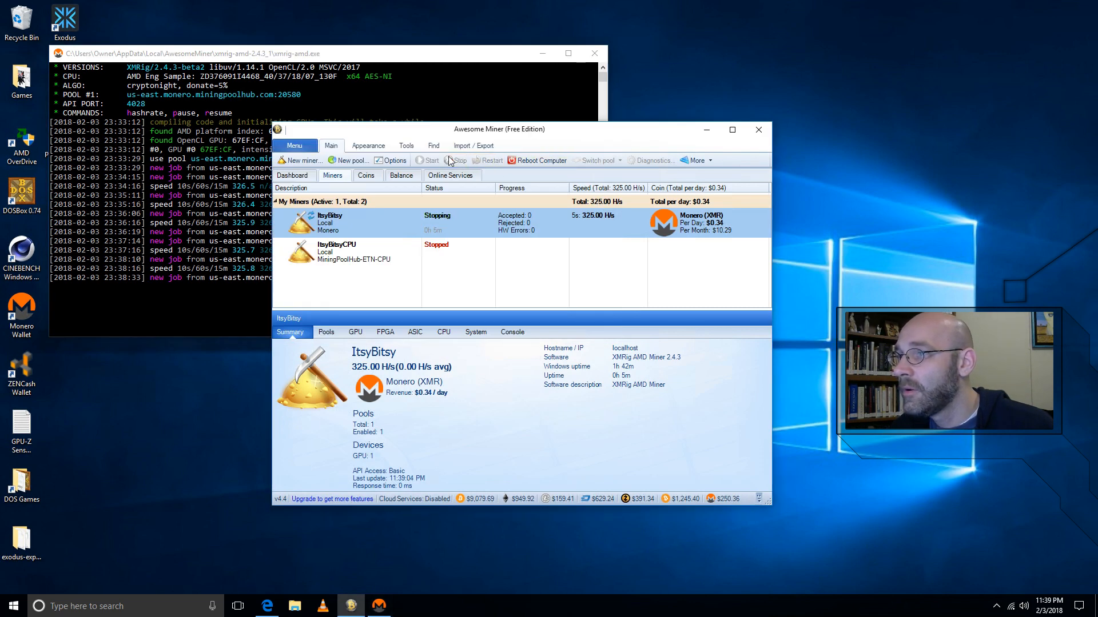
{"action": "left_click", "coordinate": [432, 164]}
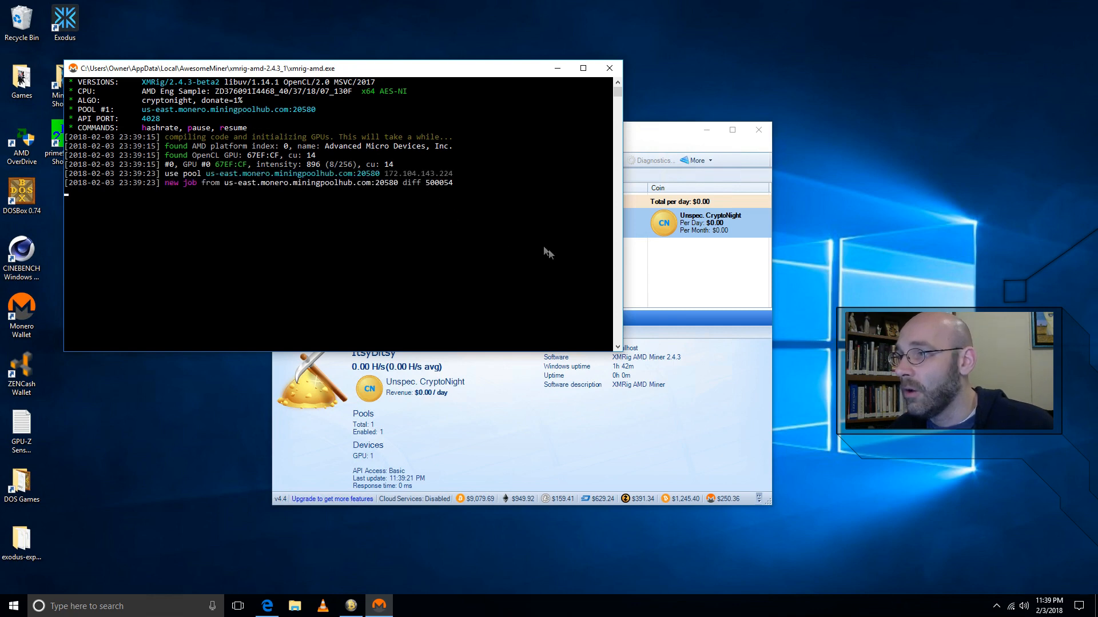
{"action": "left_click", "coordinate": [646, 136]}
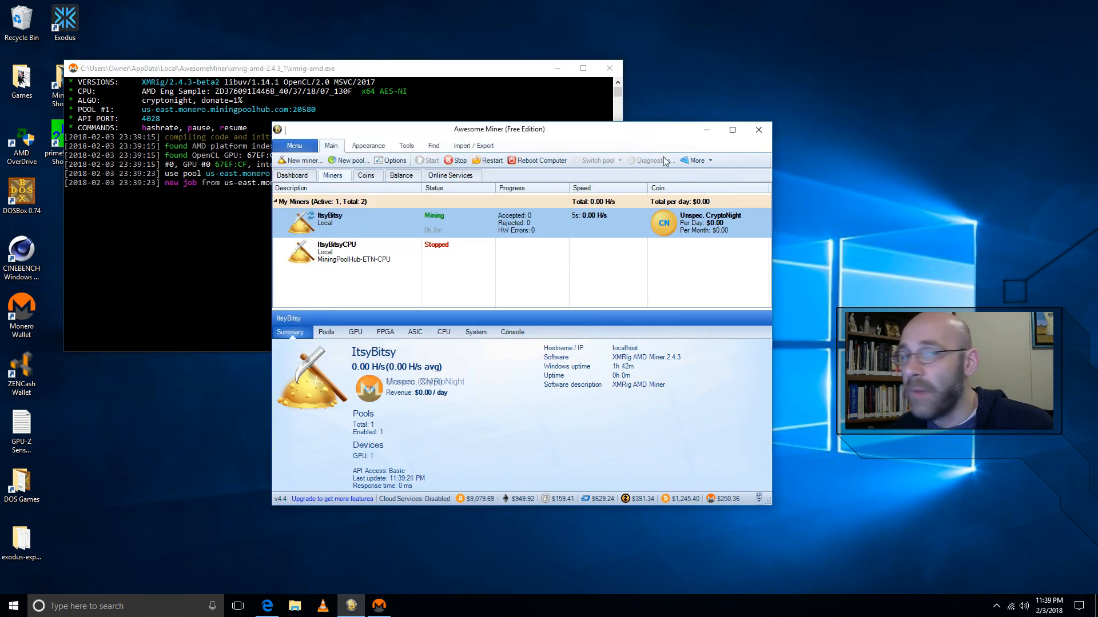